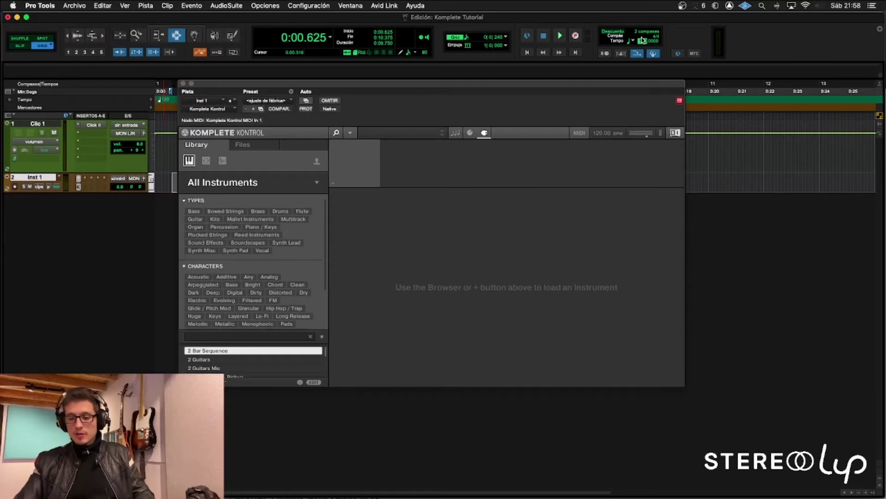
Step: Set the session tempo to 90 BPM and reposition the Komplete Kontrol window over the timeline
key(Return)
drag(529, 84, 568, 118)
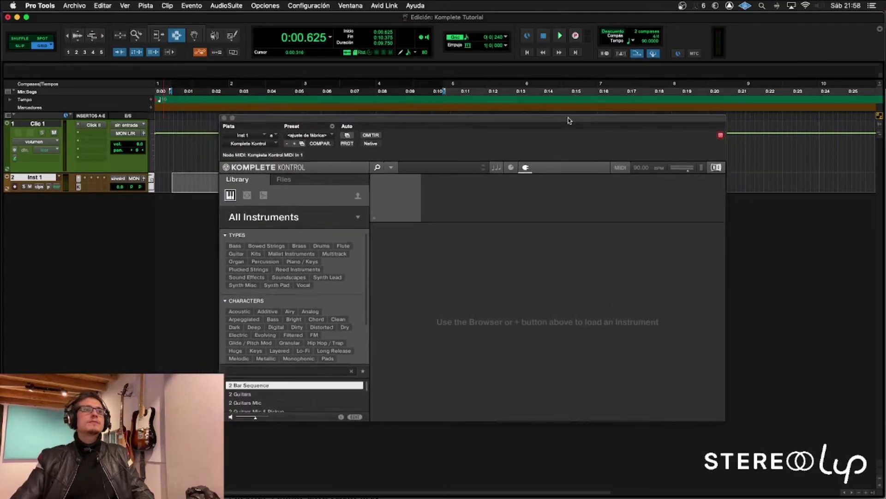
drag(347, 121, 314, 129)
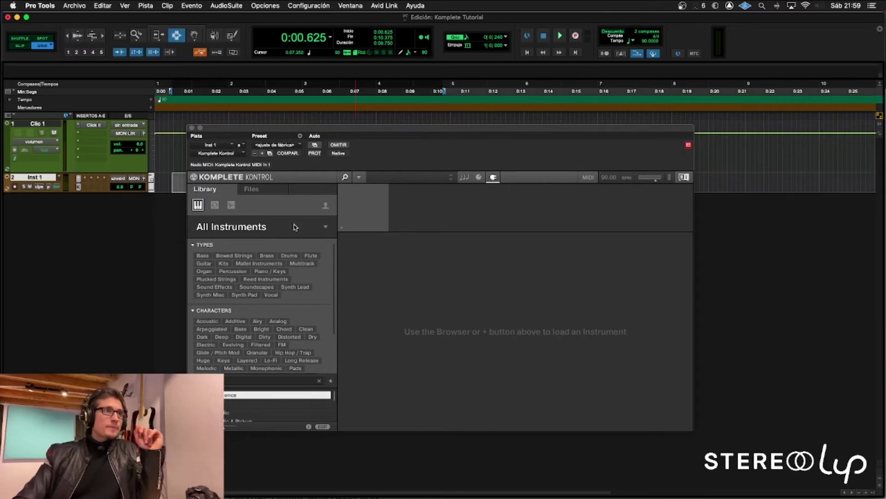
Step: Compare the Instruments, Loops and One-shots categories of the library and return to Instruments
click(198, 208)
click(215, 204)
click(231, 205)
click(215, 205)
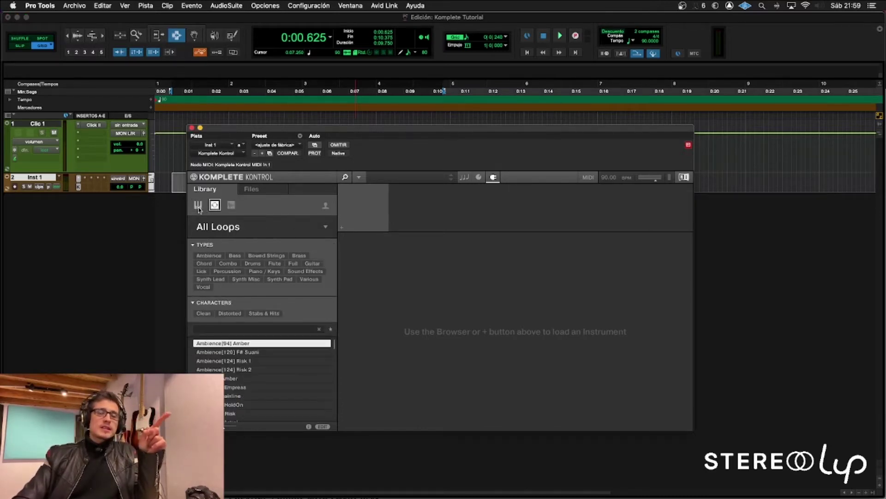
click(198, 208)
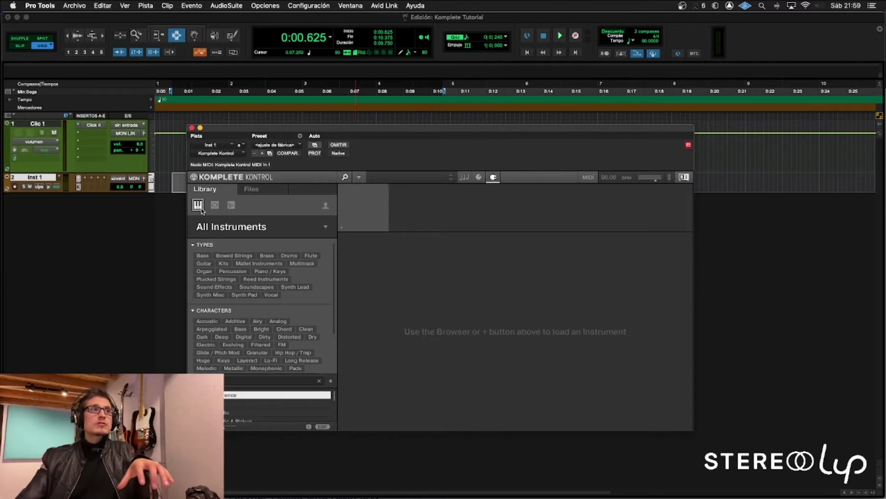
click(214, 206)
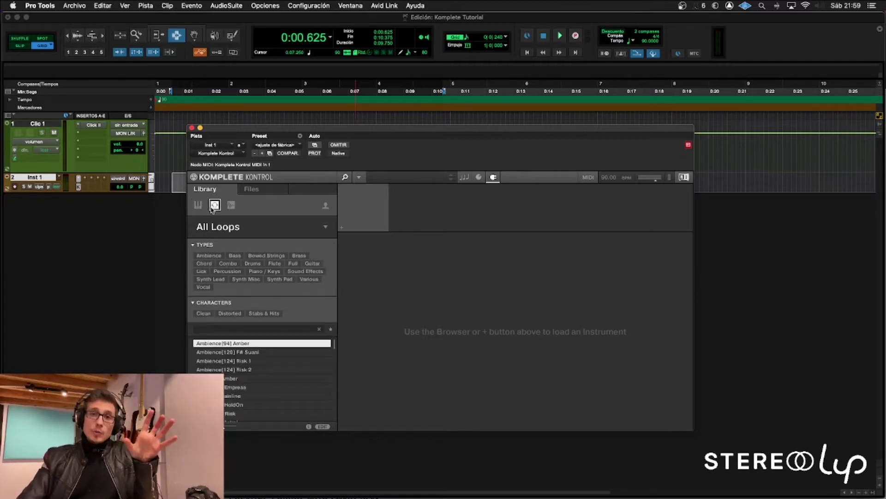
click(231, 205)
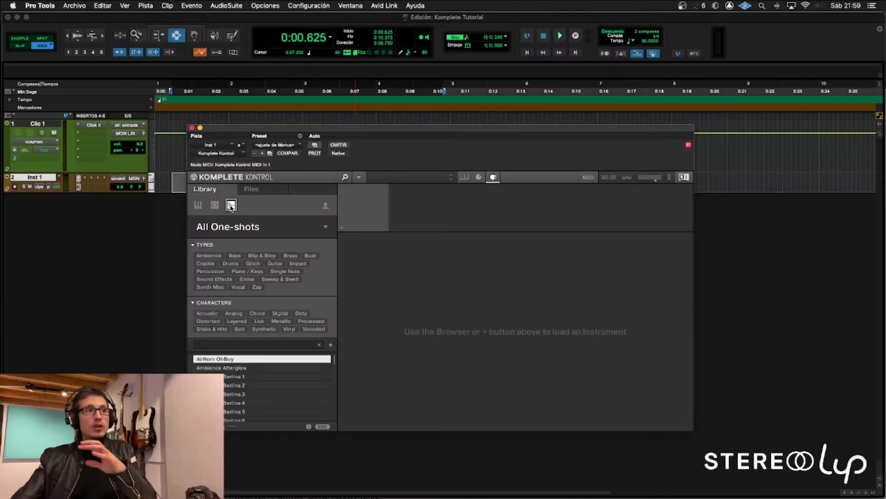
click(198, 205)
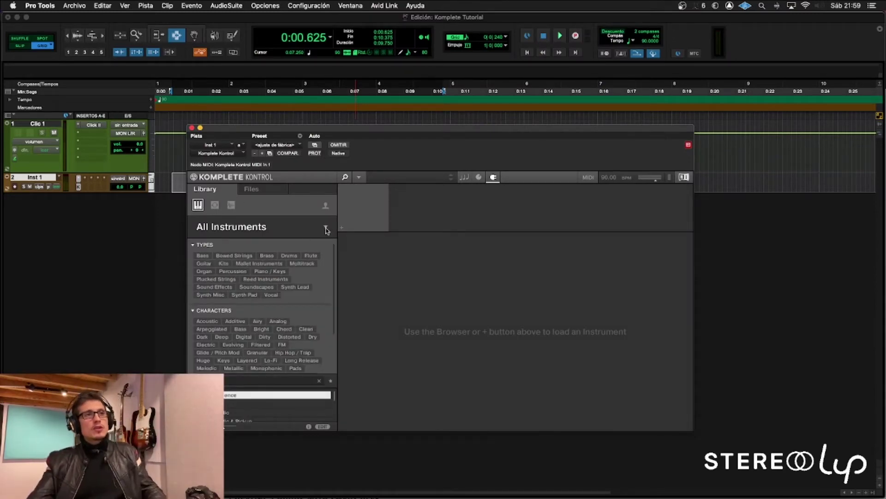
Step: Browse the installed instrument products sorted by vendor and by category, and return to the tag filters
click(326, 228)
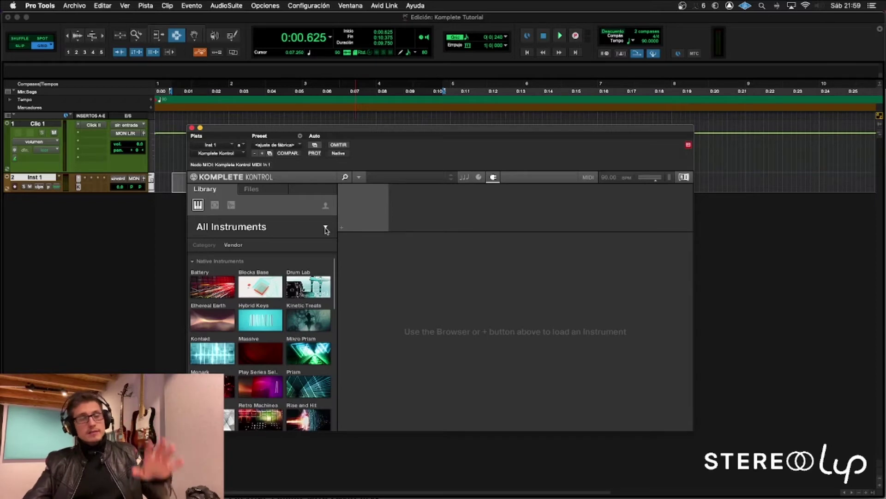
scroll(331, 274, down, 3)
scroll(332, 268, up, 3)
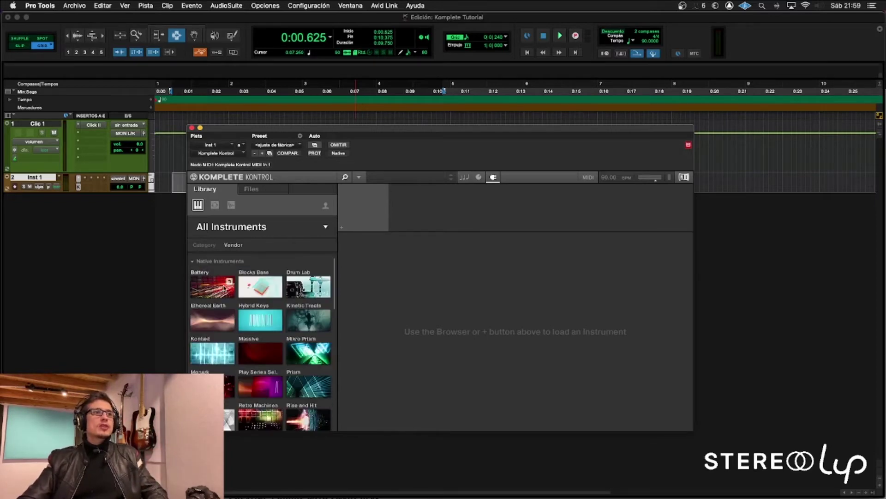
click(205, 245)
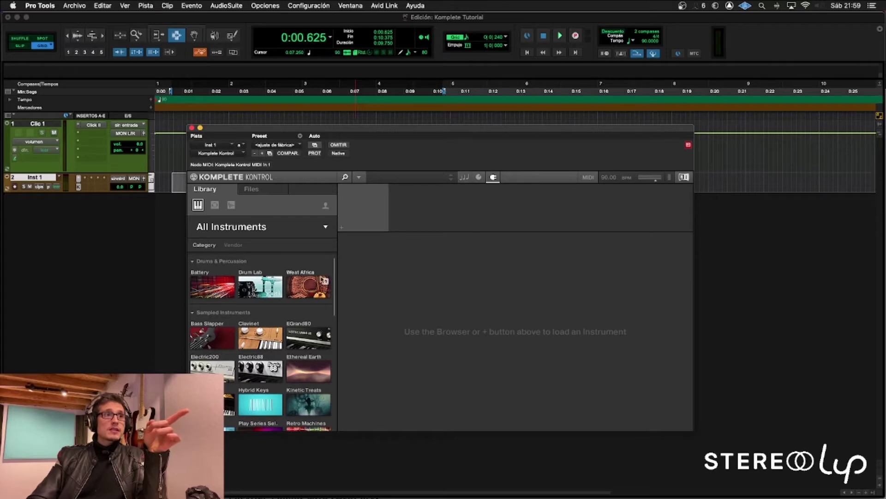
drag(334, 278, 330, 243)
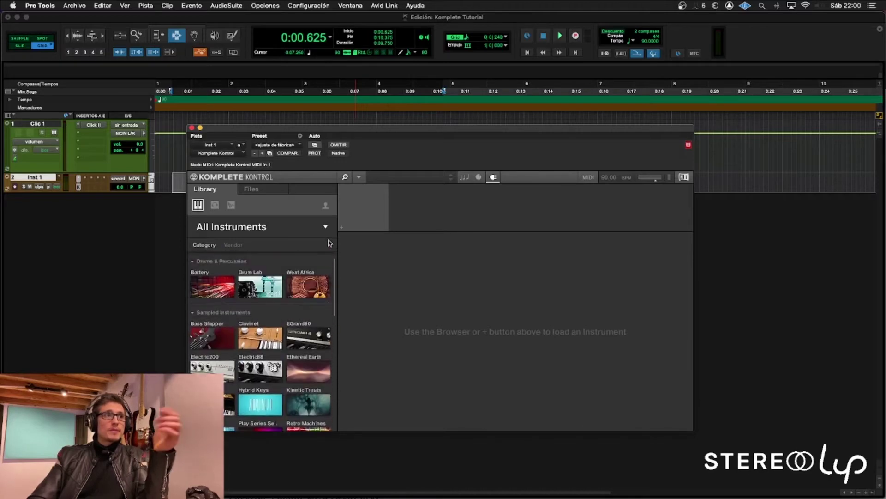
click(233, 245)
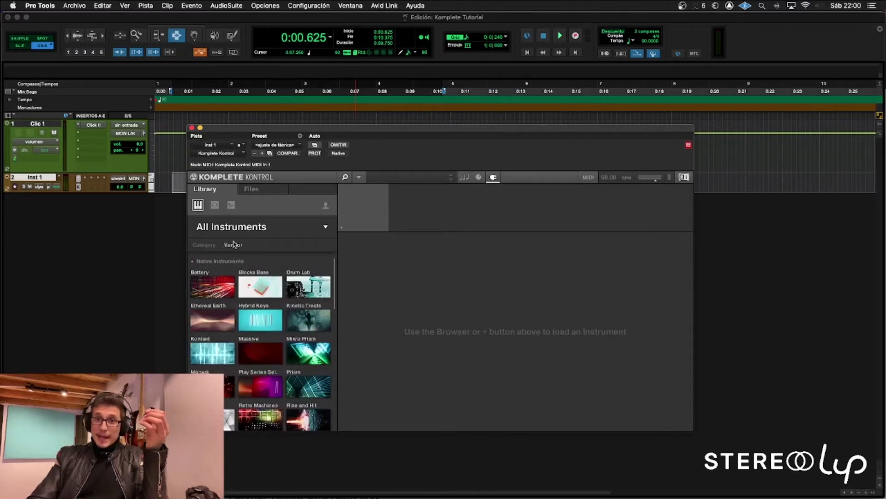
mouse_move(334, 268)
mouse_down()
mouse_move(333, 378)
mouse_move(346, 258)
mouse_up()
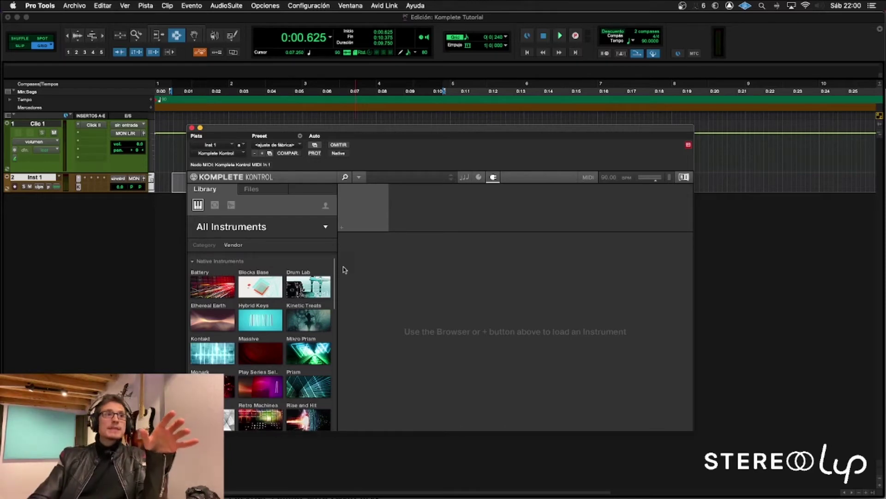
click(205, 244)
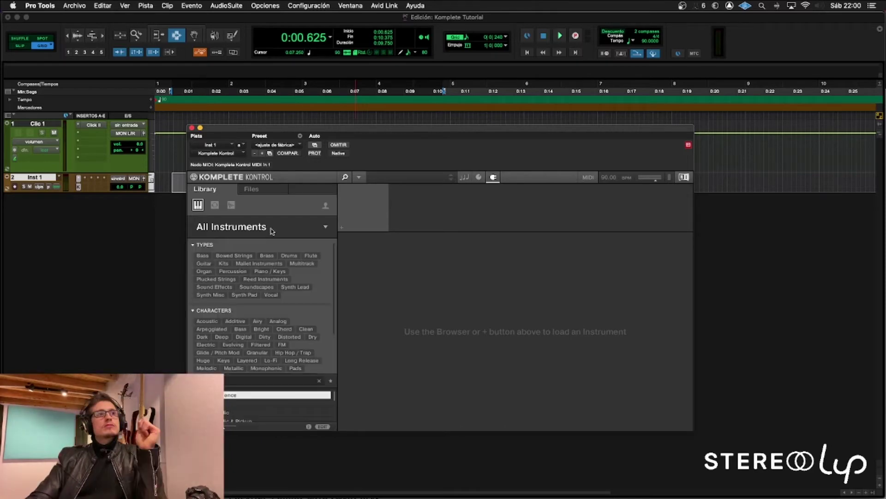
click(247, 229)
click(266, 229)
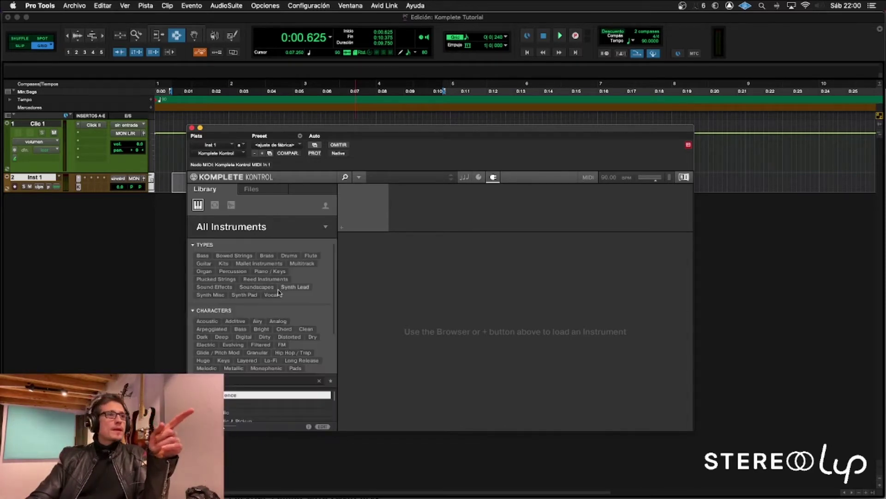
Step: Filter the instruments by the Synth Lead type and Huge character, and load the preset Journey to the Center
click(298, 287)
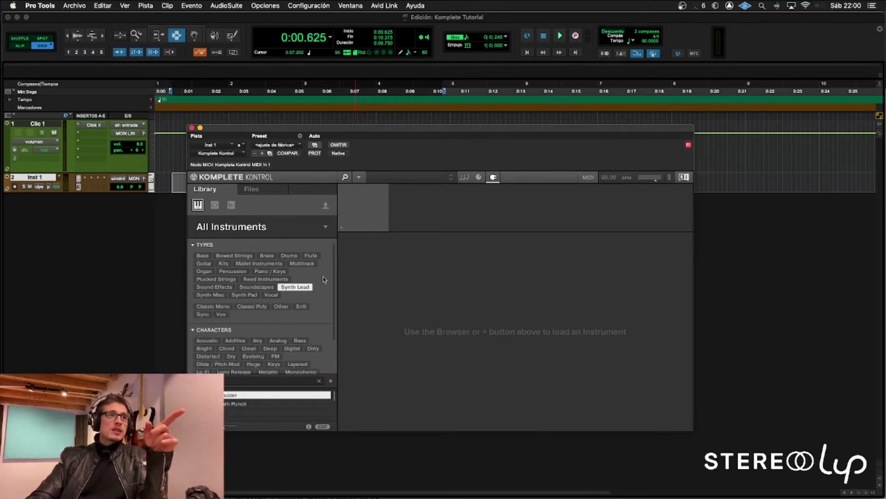
scroll(334, 277, down, 3)
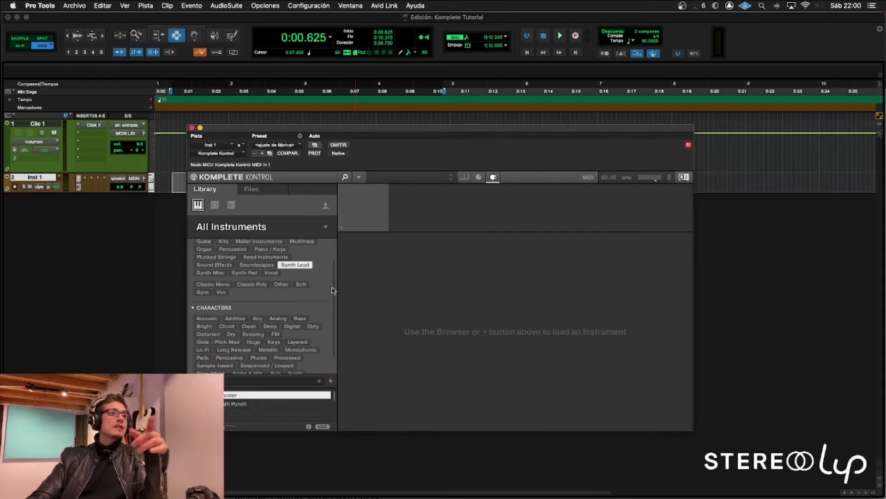
drag(332, 297, 332, 301)
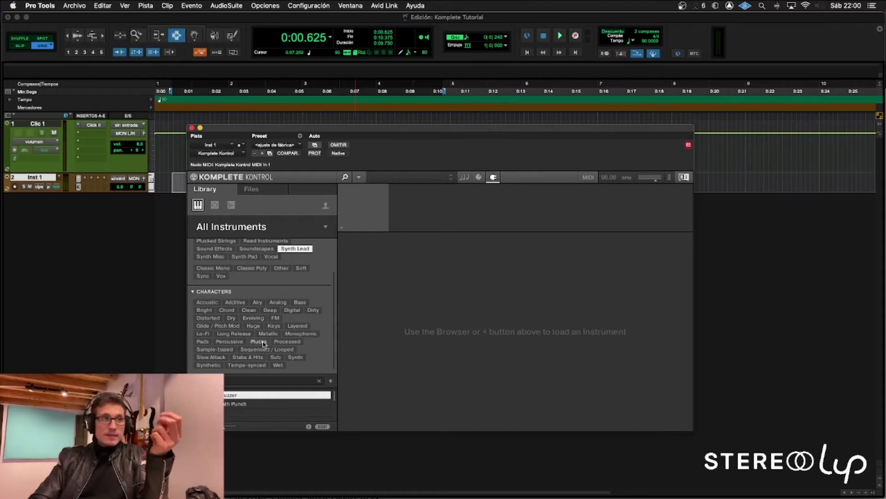
click(253, 326)
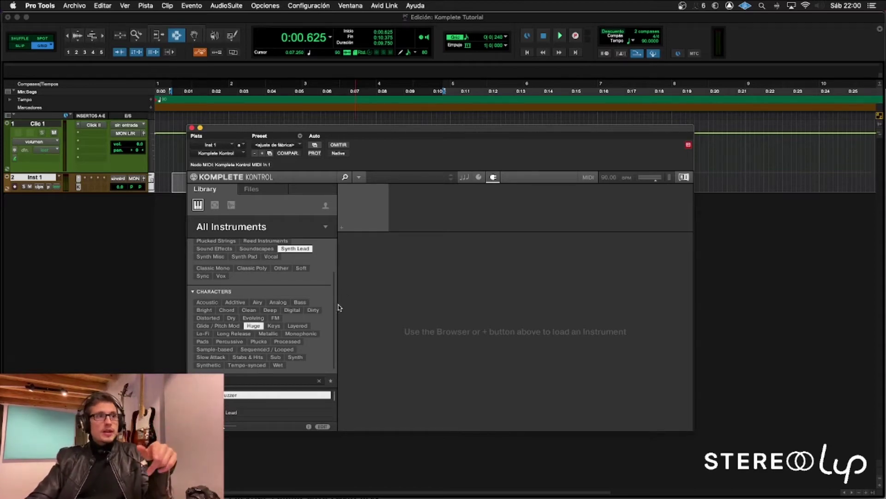
drag(335, 396, 336, 367)
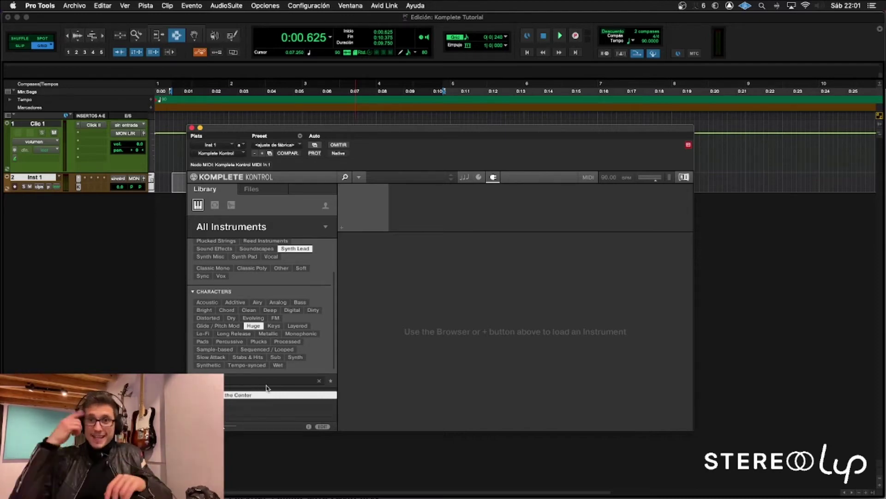
double_click(235, 395)
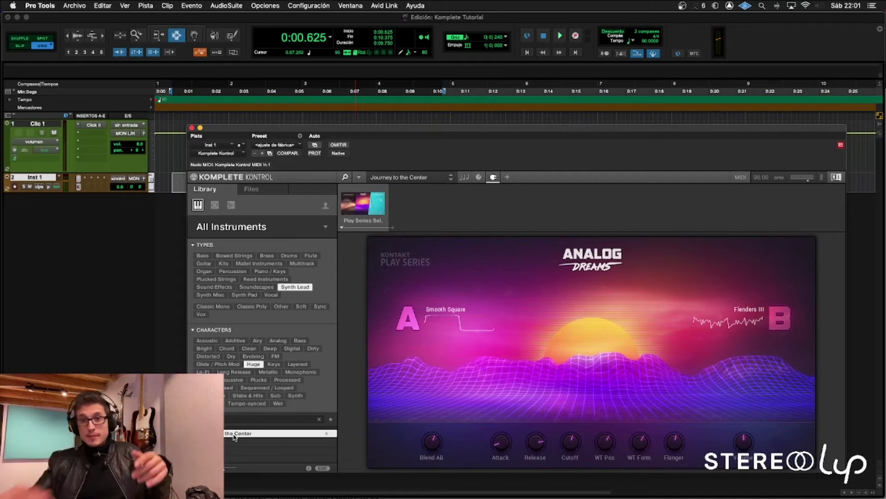
Step: Record-arm the Inst 1 track and place the on-screen MIDI keyboard clear of the plug-in window
drag(501, 131, 461, 79)
click(15, 188)
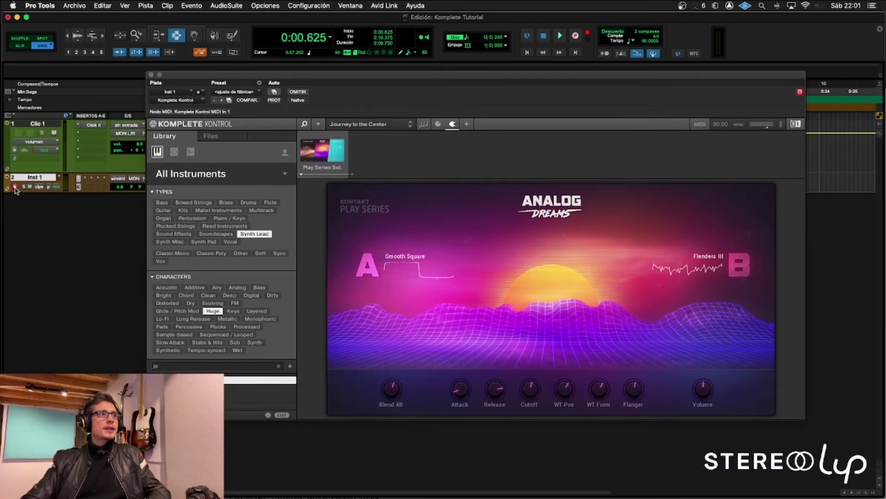
click(15, 187)
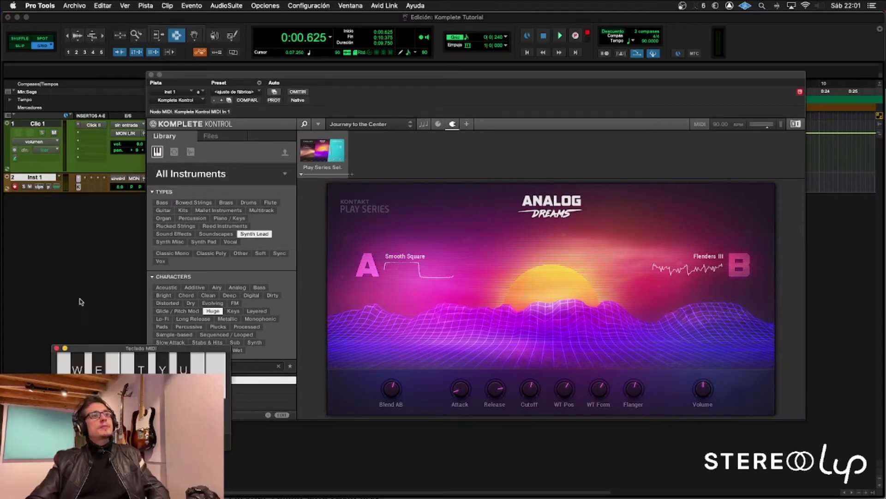
drag(98, 349, 67, 364)
Step: Play single notes and chords on the MIDI keyboard to audition the Journey to the Center preset
key(a)
key(h)
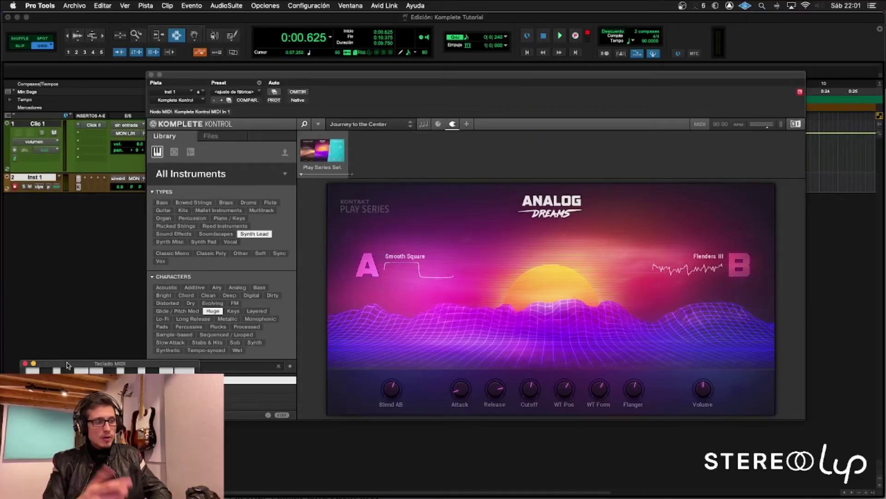
key(a)
key(g)
key(h)
key(a)
key(d)
key(g)
key(f)
key(a)
key(d)
key(g)
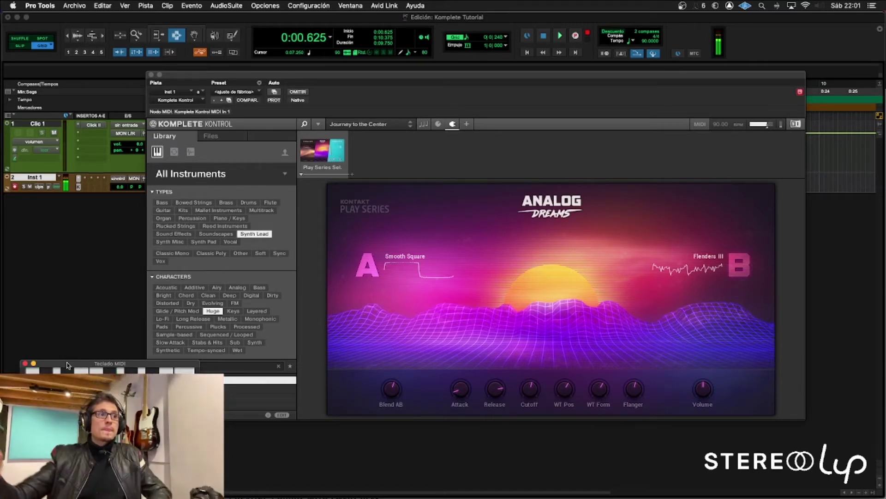
Step: Sweep Blend AB between its extremes and leave it toward sound A, and raise the Attack before bringing it back down low
drag(387, 76, 432, 90)
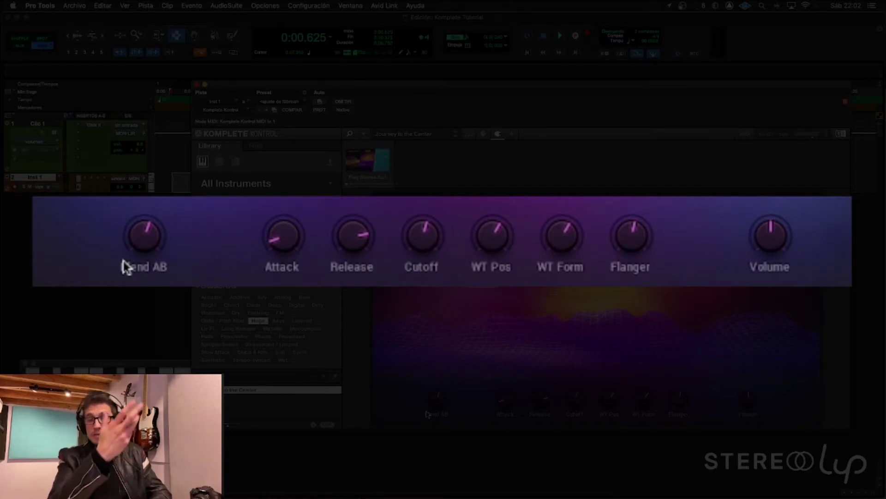
mouse_move(153, 234)
mouse_down()
mouse_move(144, 241)
mouse_move(167, 202)
mouse_move(150, 240)
mouse_up()
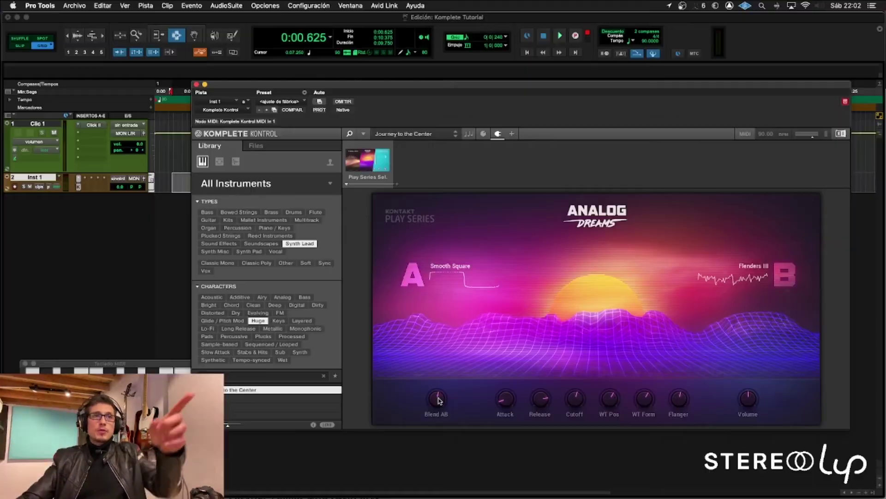
drag(438, 398, 426, 497)
drag(436, 404, 486, 194)
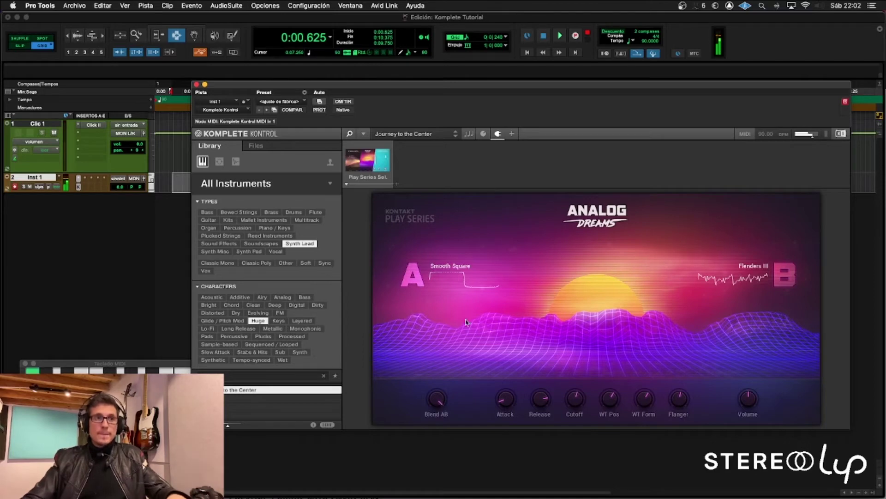
mouse_move(430, 404)
mouse_down()
mouse_move(429, 453)
mouse_move(439, 418)
mouse_up()
drag(496, 400, 511, 353)
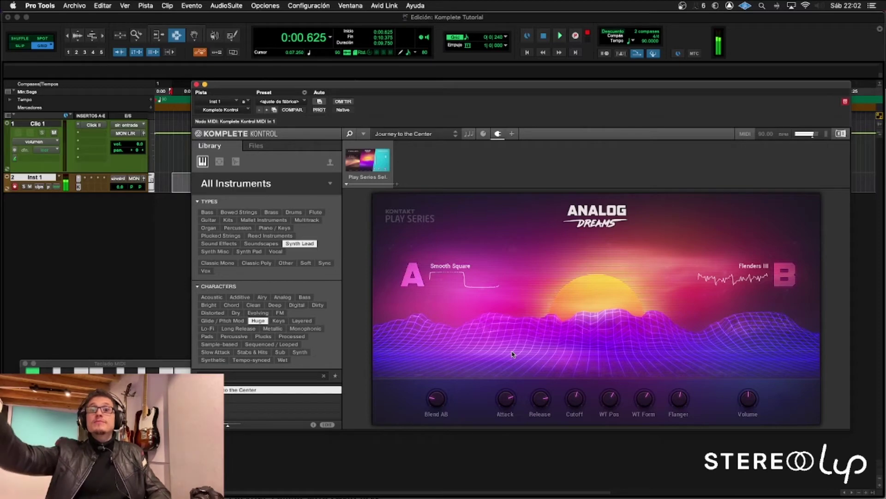
drag(507, 402, 510, 439)
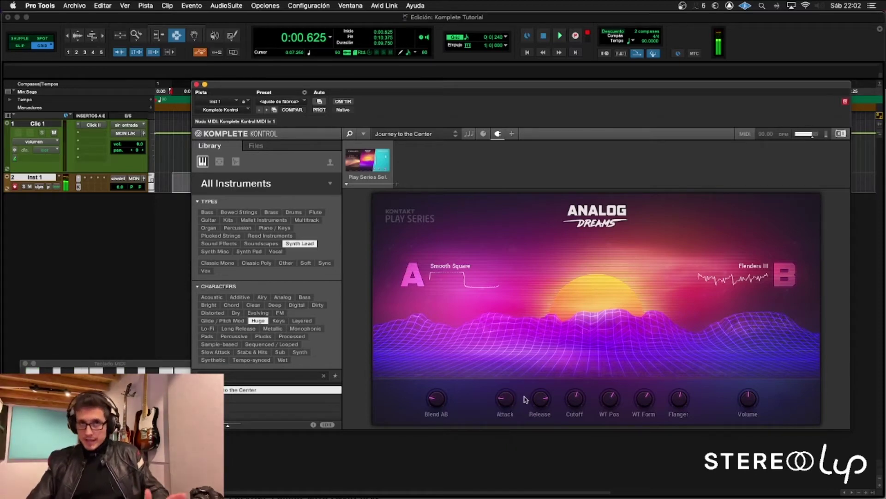
Step: Show the scale and arpeggiator settings for the preset and turn on Scale with C Major in Mapped mode
drag(579, 89, 547, 67)
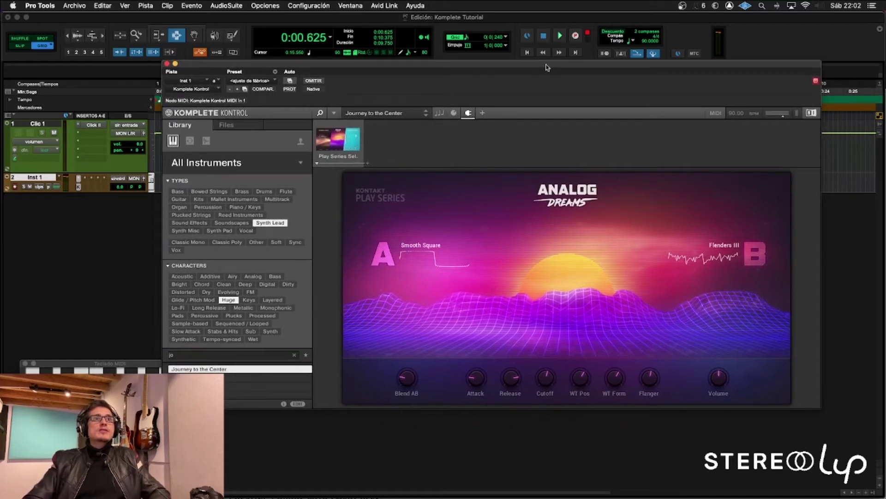
click(439, 113)
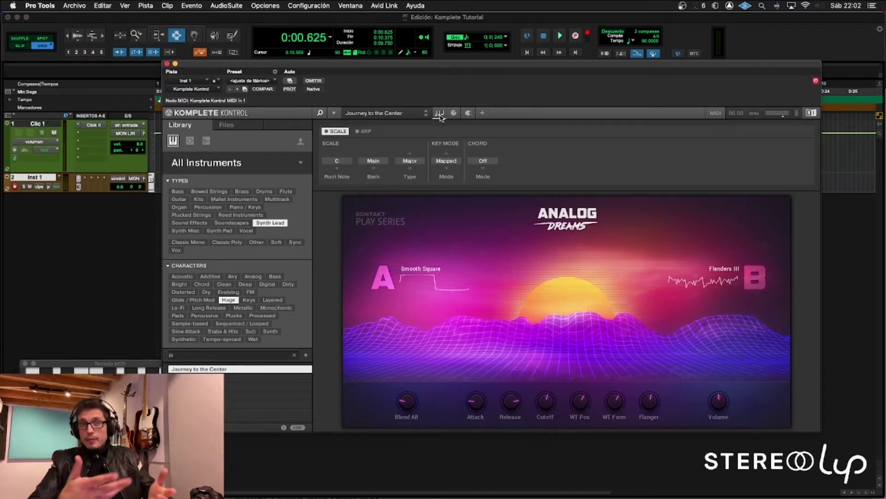
click(327, 131)
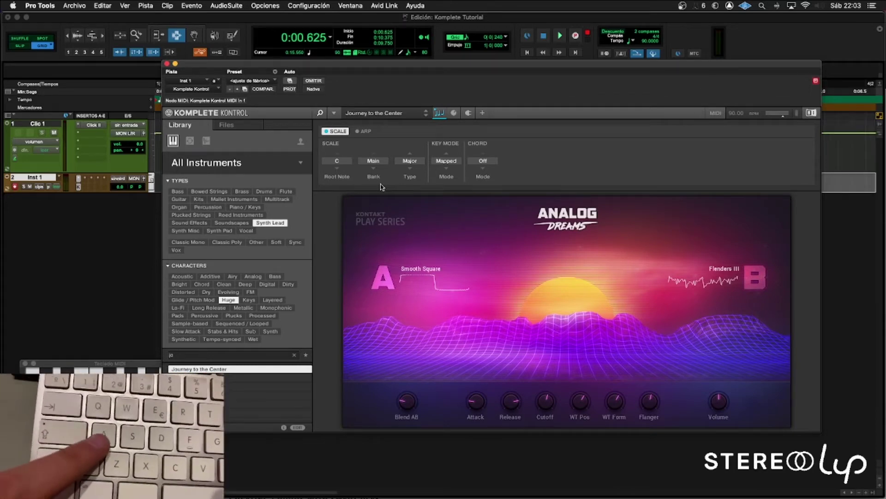
Step: Play white and black keys on the MIDI keyboard to hear how the mapped C Major scale handles each note
key(a)
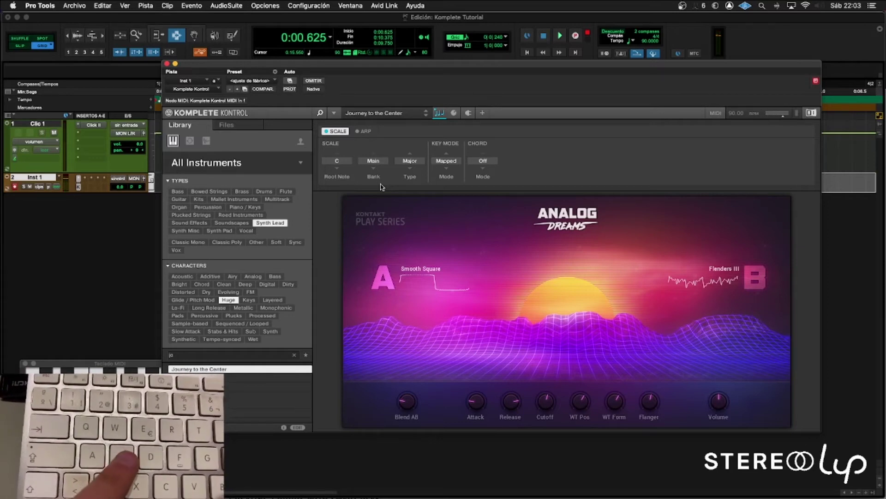
key(s)
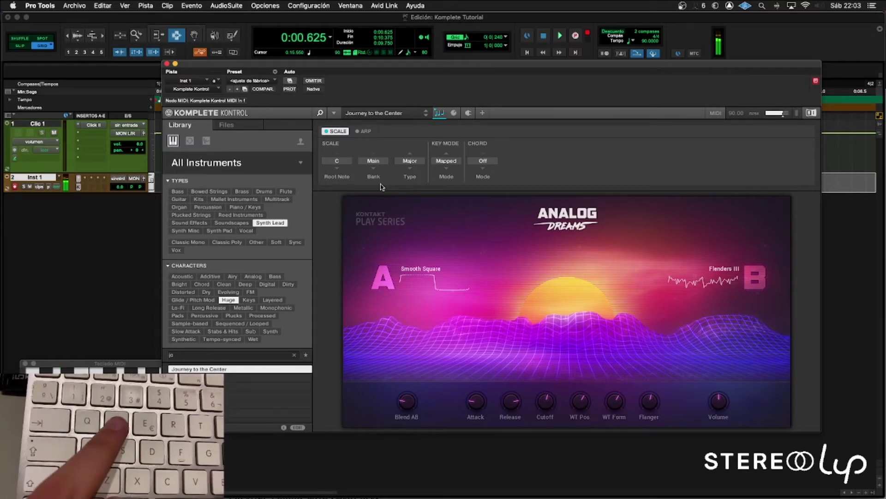
key(w)
key(w)
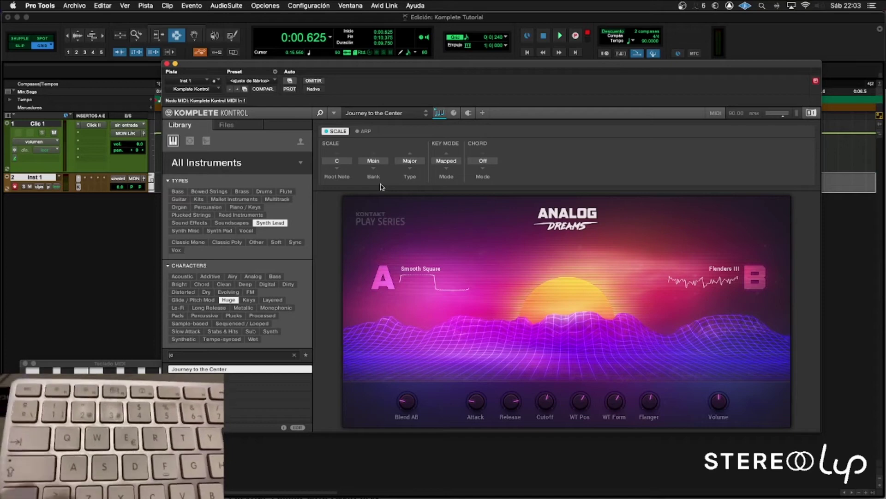
Step: Turn Scale off and play the same black key again to compare the unmapped note
click(327, 131)
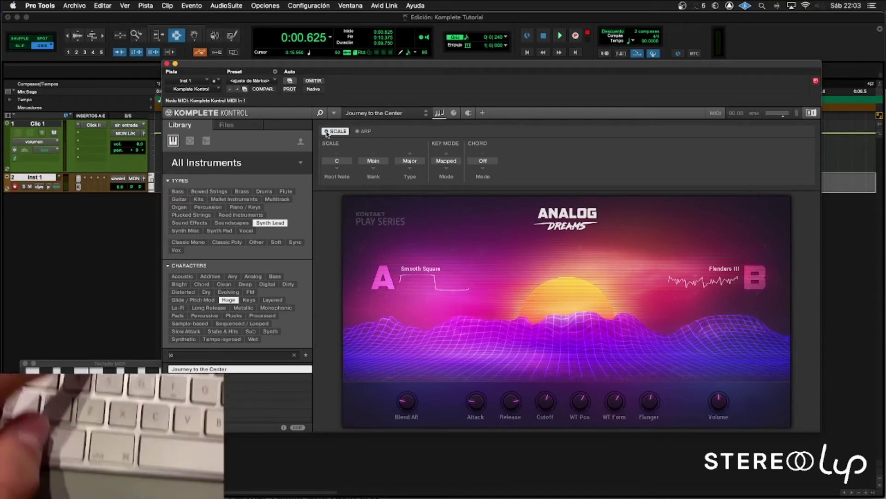
key(w)
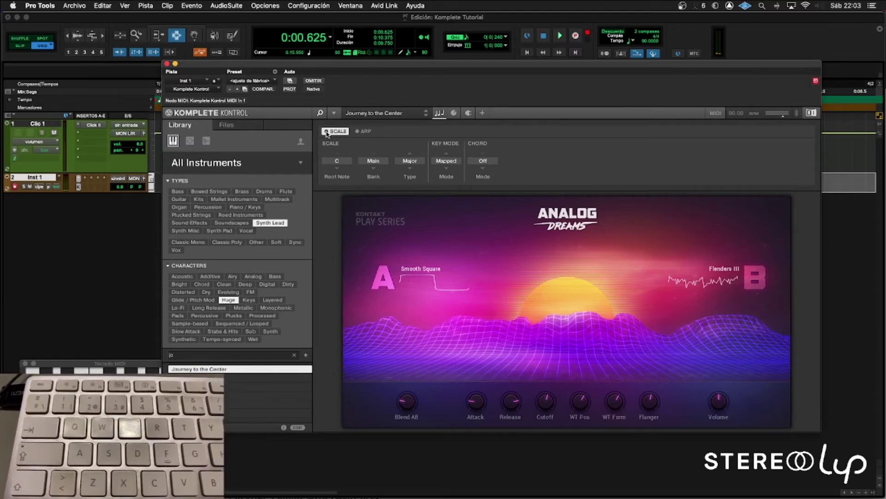
key(w)
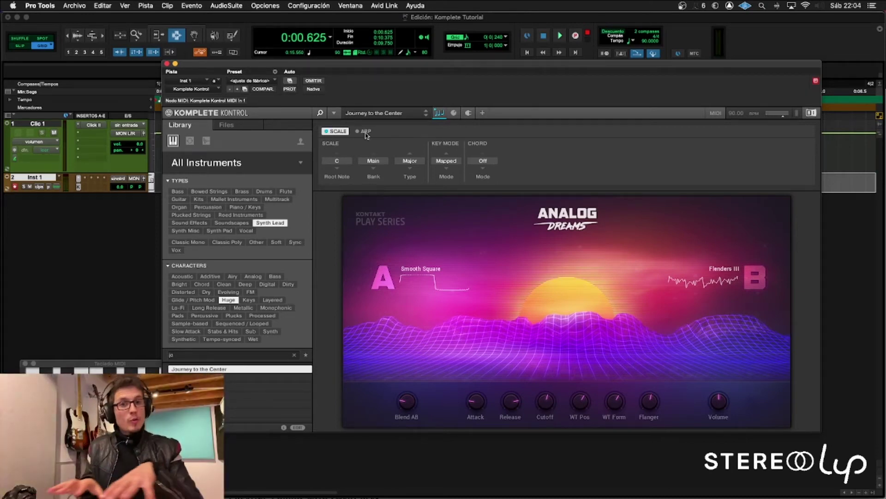
Step: Set the Chord mode to Chord Set and play several single keys to audition its chords
click(483, 162)
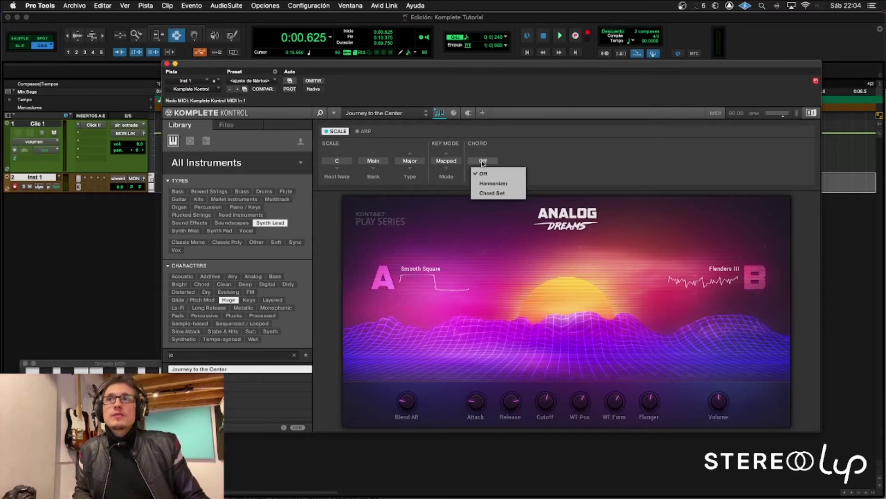
click(492, 193)
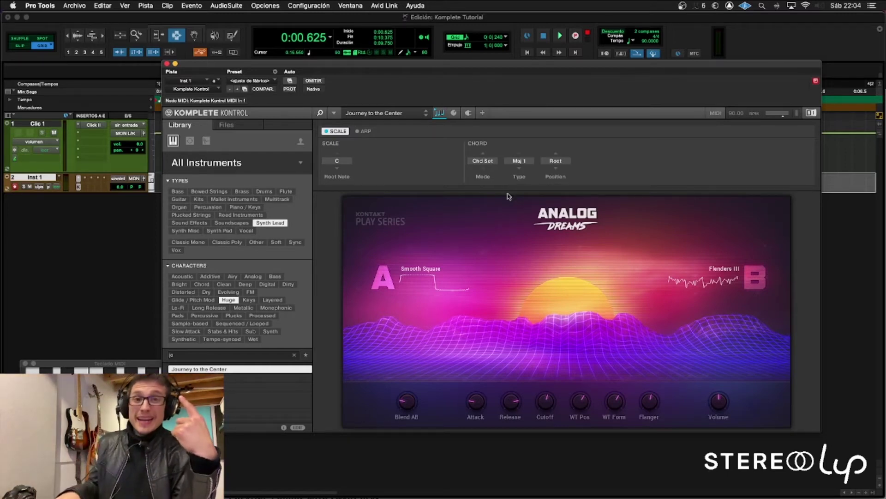
key(a)
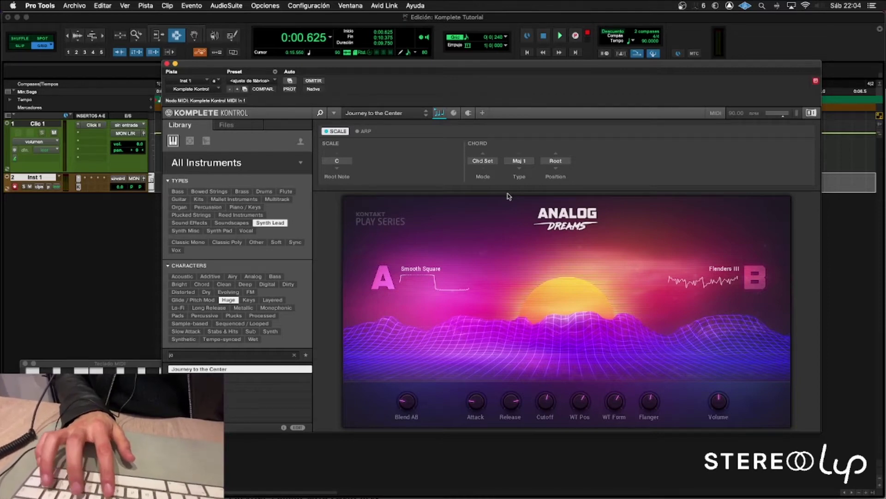
key(s)
key(d)
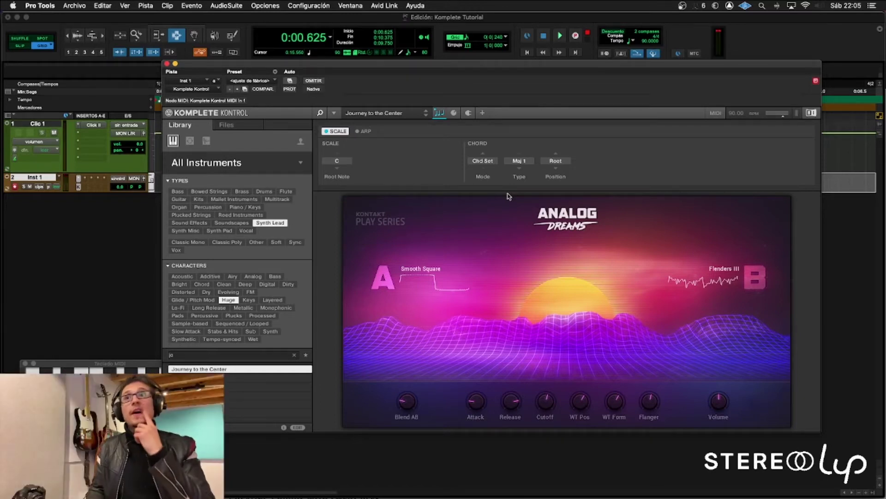
Step: Try the Minor 1 chord set type, audition it, and return the type to Major 1
click(519, 161)
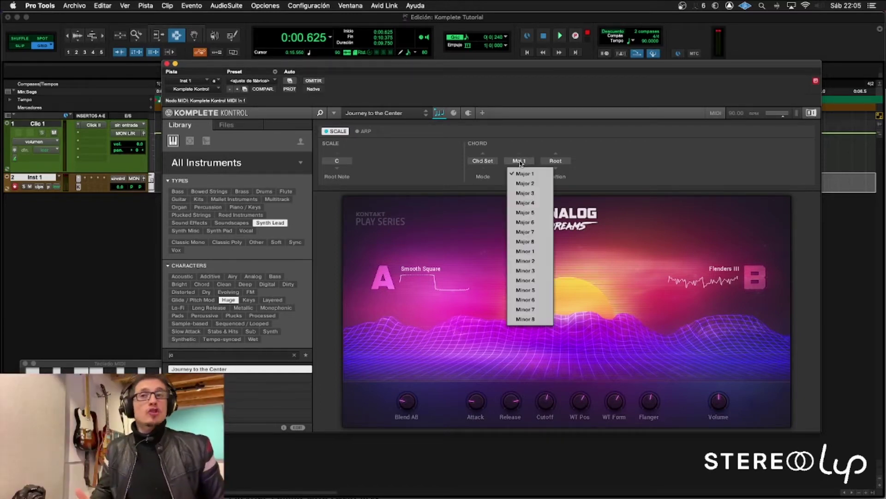
click(526, 251)
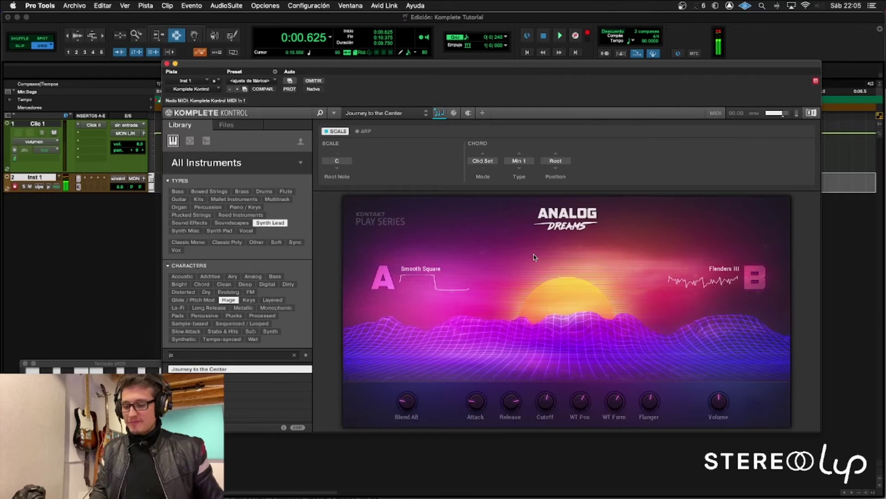
click(531, 163)
click(527, 182)
click(528, 163)
click(519, 171)
Step: Move the plug-in window clear of the tracks and record a Chord Set performance as MIDI on the Inst 1 track
drag(364, 64, 446, 325)
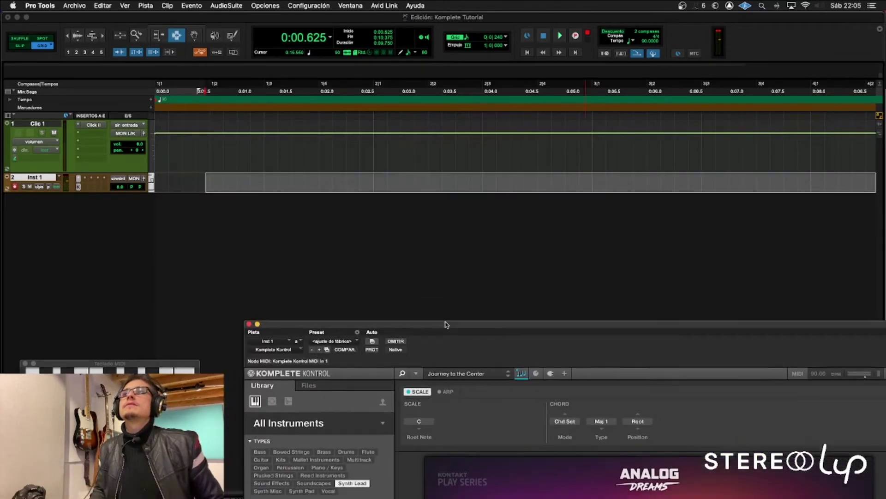
click(307, 182)
key(super+space)
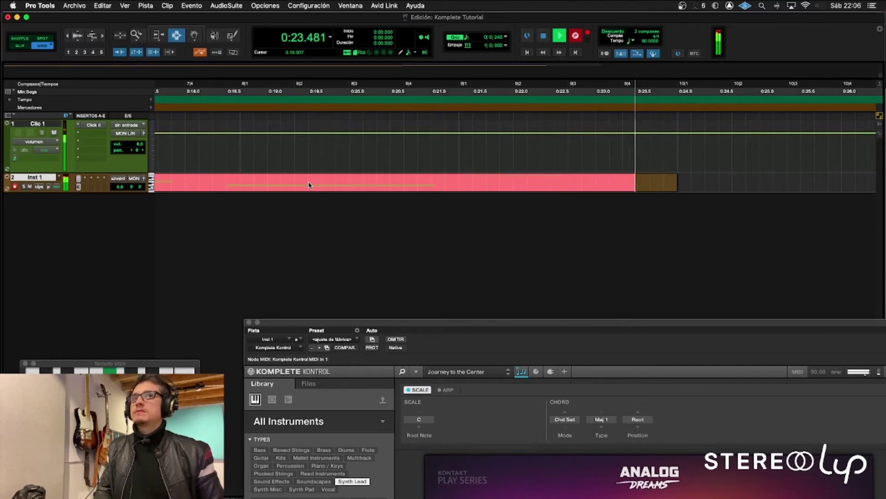
key(space)
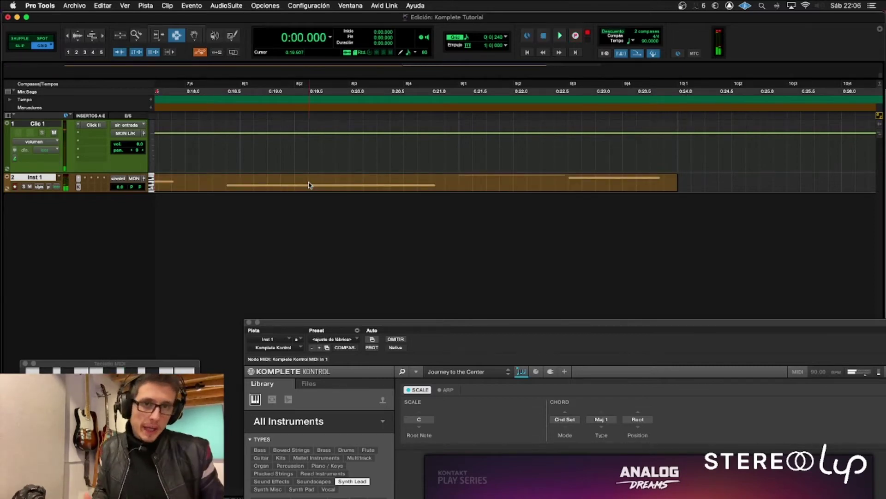
click(306, 184)
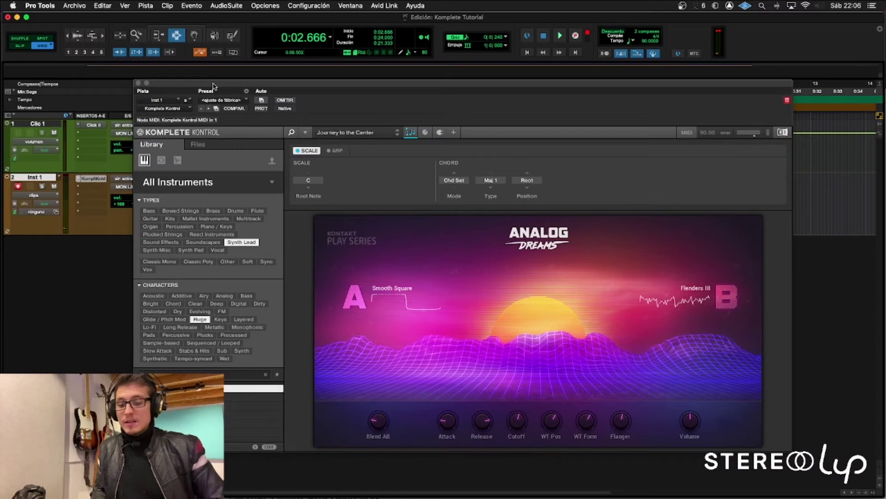
Step: Turn on the arpeggiator in Arp mode, Up type at a 1/16 rate, and play single notes on the MIDI keyboard to audition it
click(331, 152)
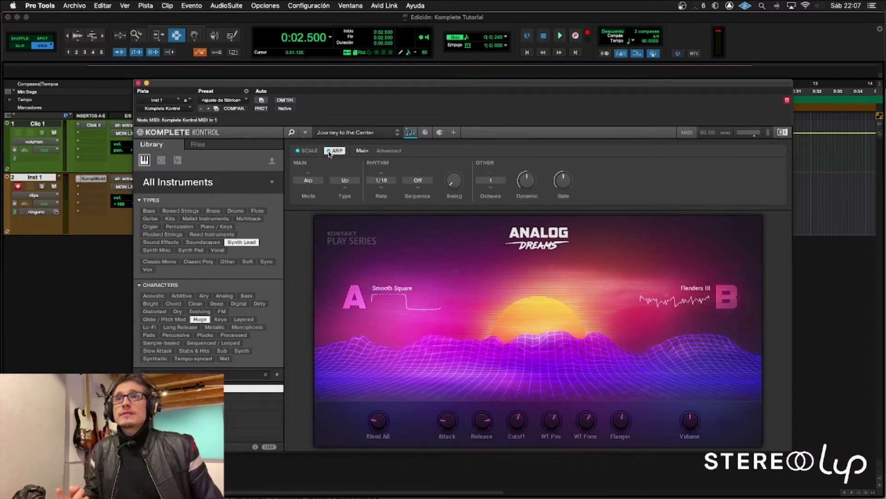
key(shift+k)
key(a)
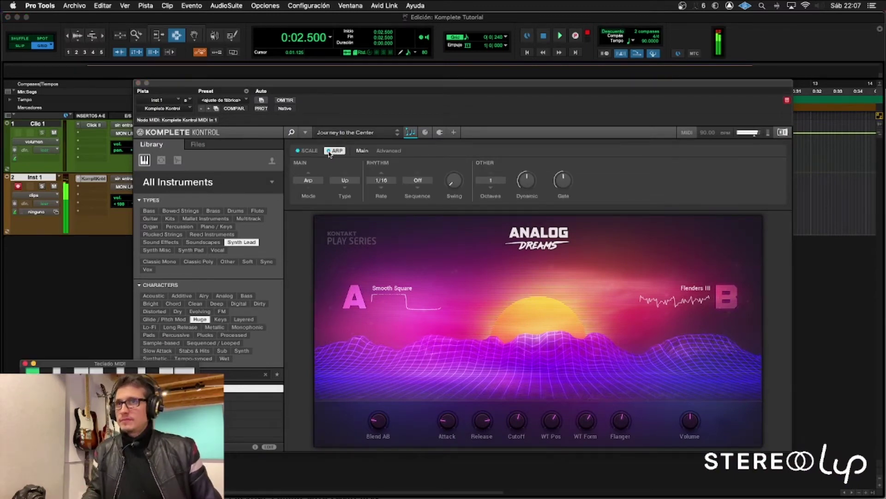
key(d)
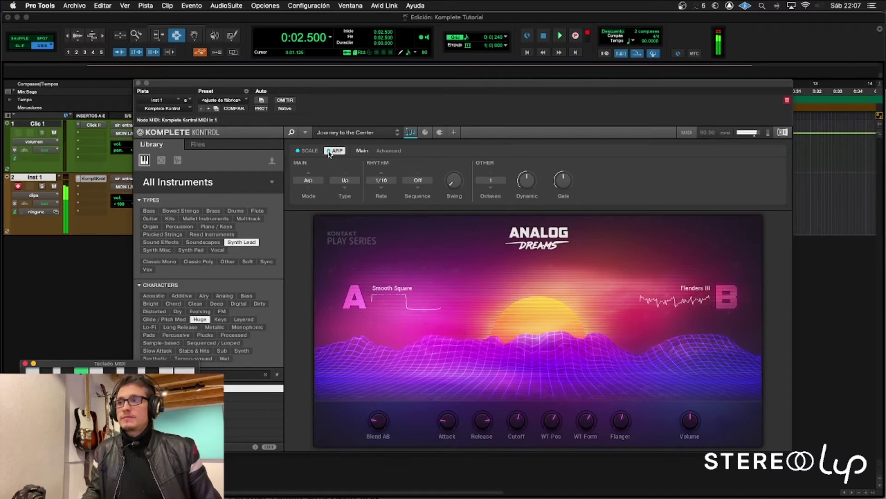
key(s)
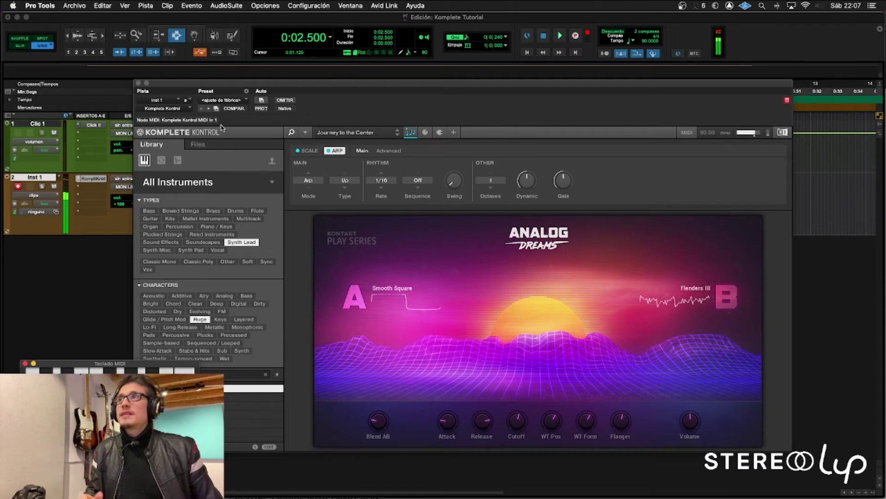
Step: Close the plug-in window and play the recorded Inst 1 clip from its start to hear it arpeggiated
click(139, 84)
key(space)
click(210, 208)
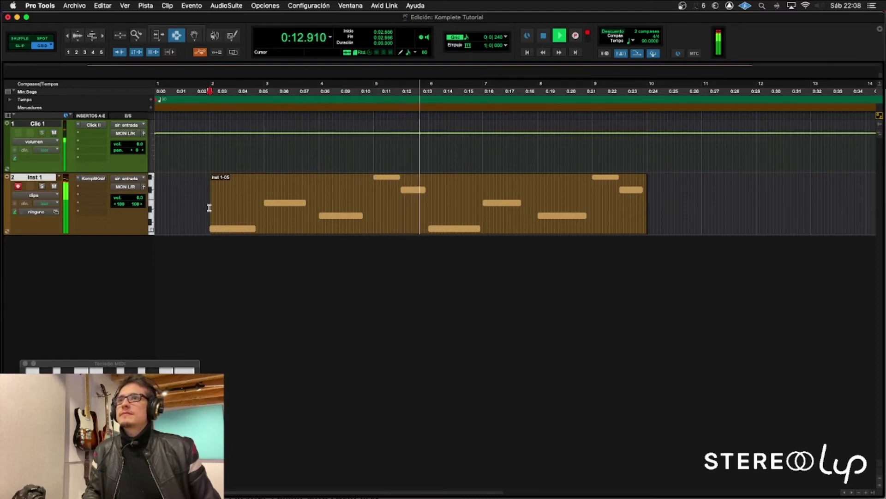
key(space)
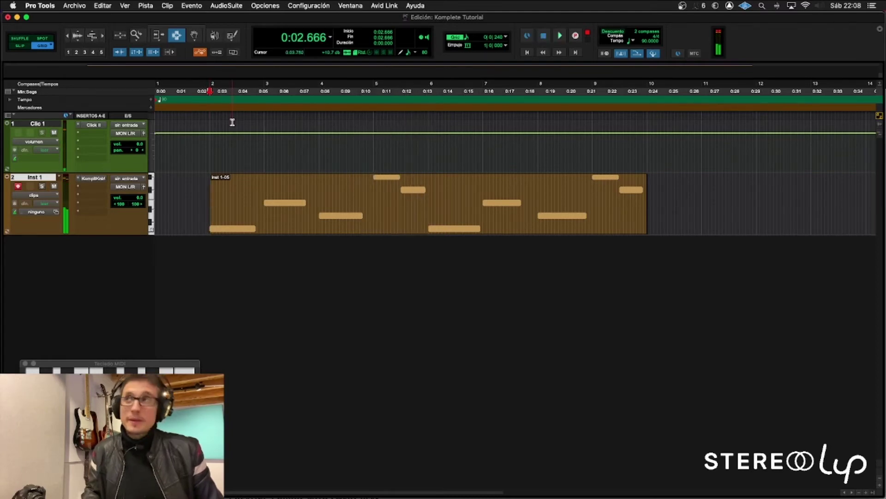
Step: Close the MIDI keyboard, reopen the Inst 1 plug-in and select the empty effect slot in its plug-in chain
click(25, 363)
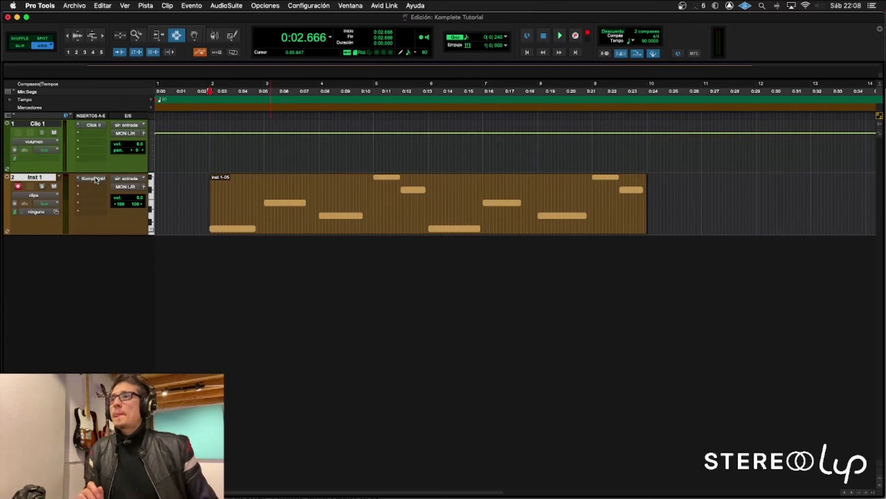
click(94, 179)
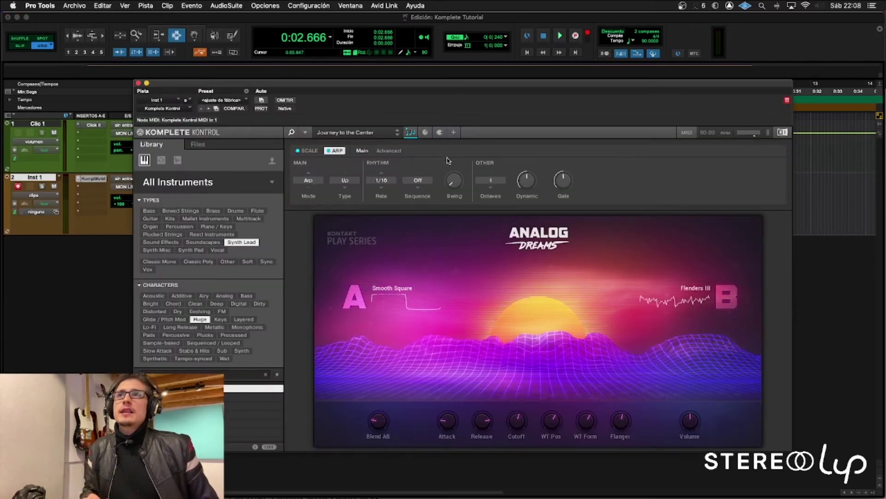
click(439, 134)
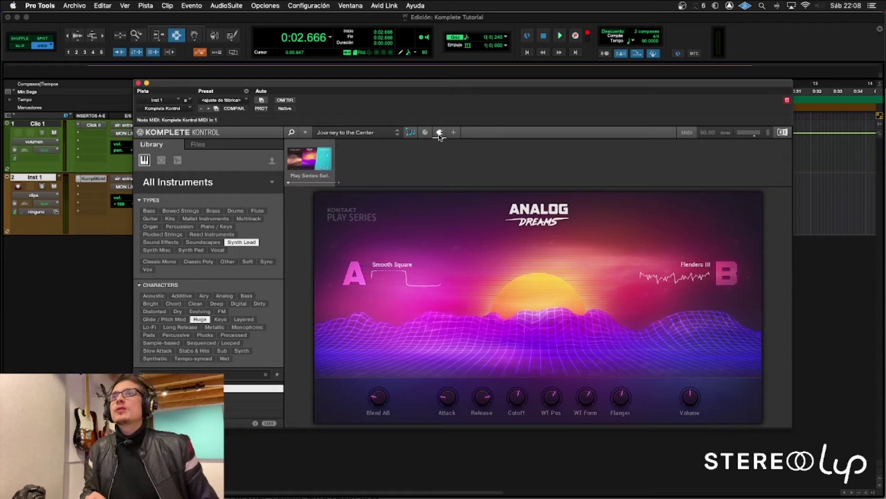
click(355, 166)
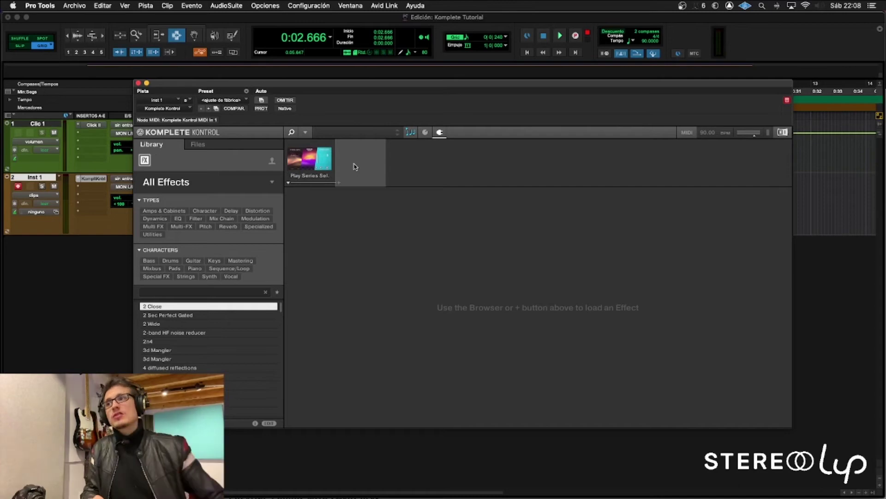
Step: Filter the effects by Delay, choose Raum among the Native Instruments effects and load its Cymbal Eko preset
click(233, 211)
click(210, 185)
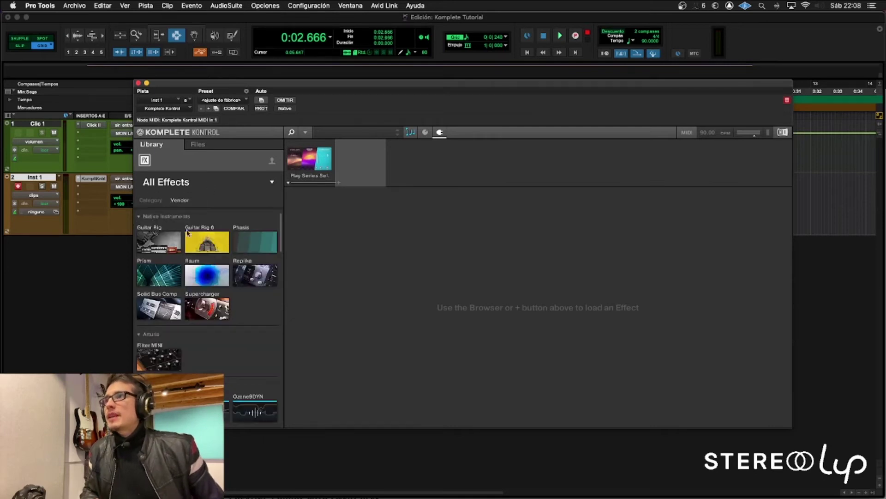
mouse_move(278, 217)
mouse_down()
mouse_move(277, 403)
mouse_move(281, 214)
mouse_up()
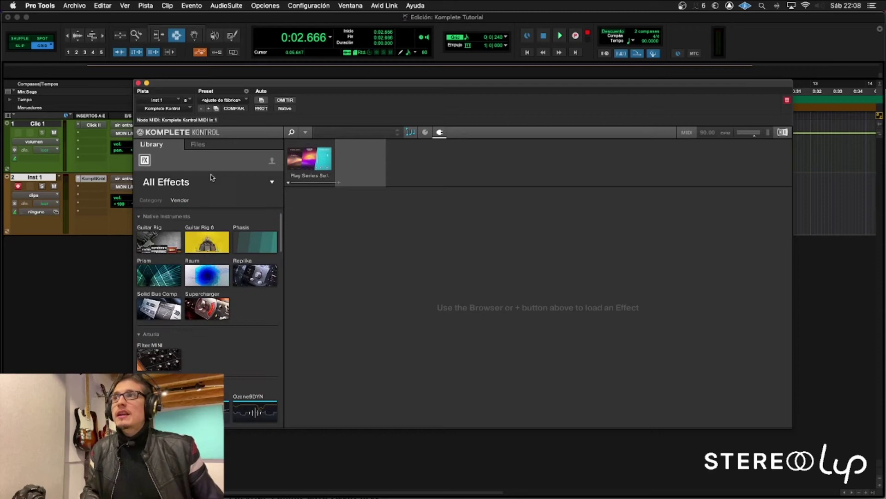
click(206, 277)
click(185, 313)
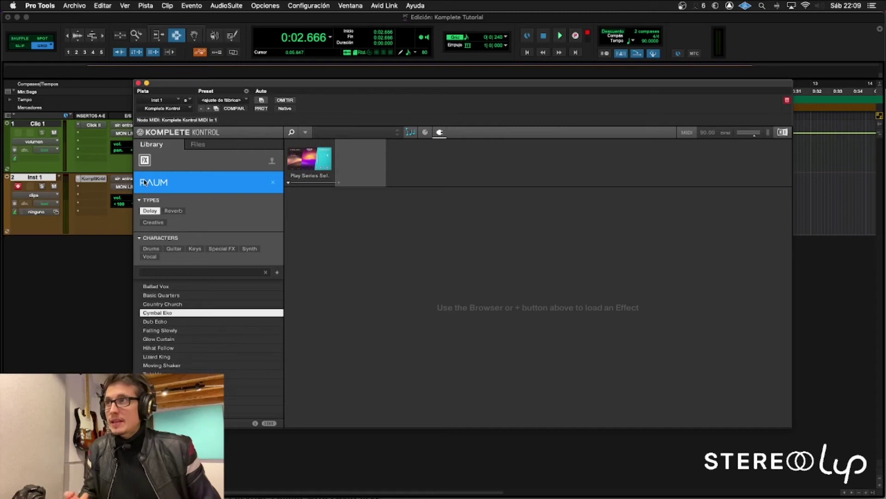
Step: Set Raum's Mix to 52.5 % while the clip plays, and close the plug-in window after stopping playback
key(space)
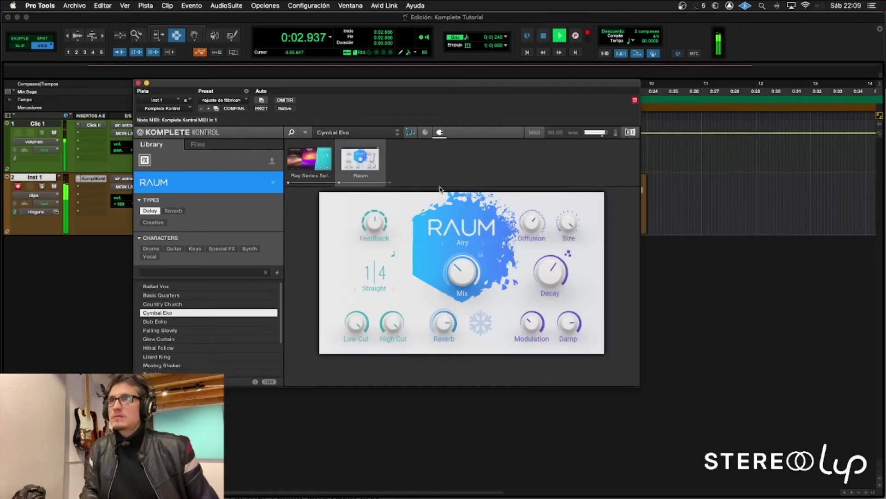
mouse_move(465, 265)
mouse_down()
mouse_move(465, 273)
mouse_move(465, 250)
mouse_up()
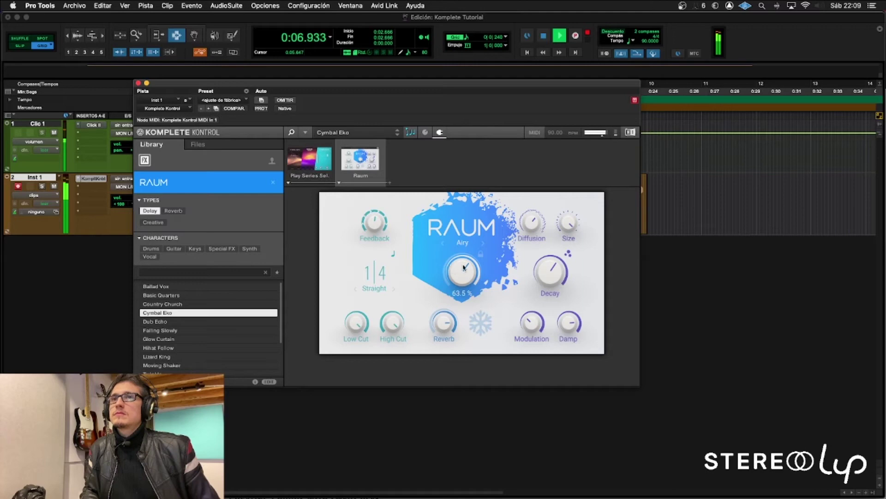
drag(463, 266, 463, 273)
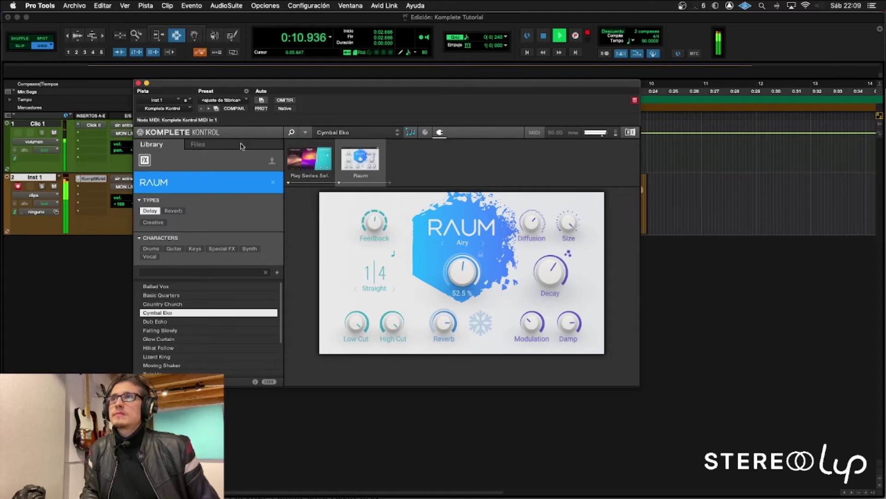
key(space)
click(138, 83)
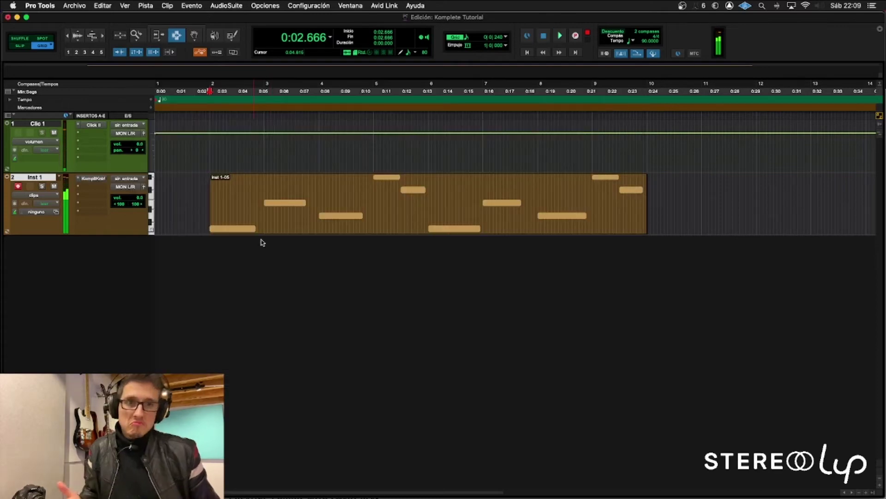
Step: Add a new instrument track below Inst 1, enlarge its height and record-arm it
key(Return)
key(super+shift+n)
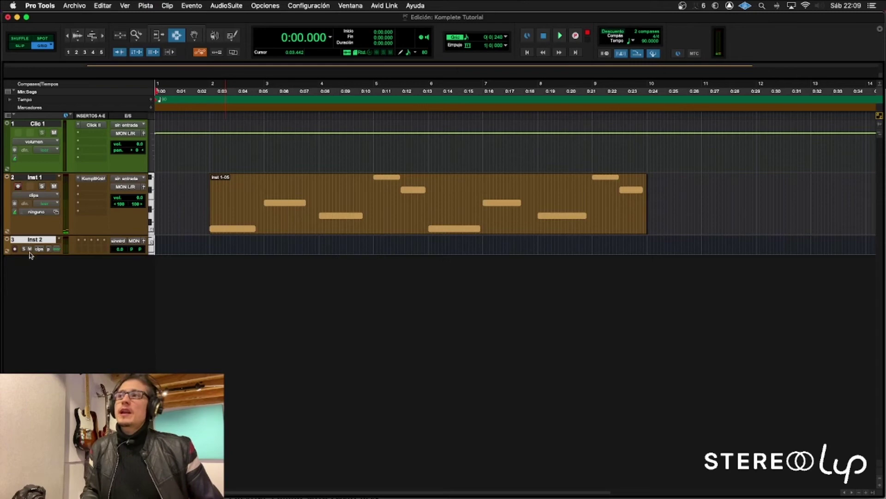
drag(40, 253, 30, 275)
click(16, 249)
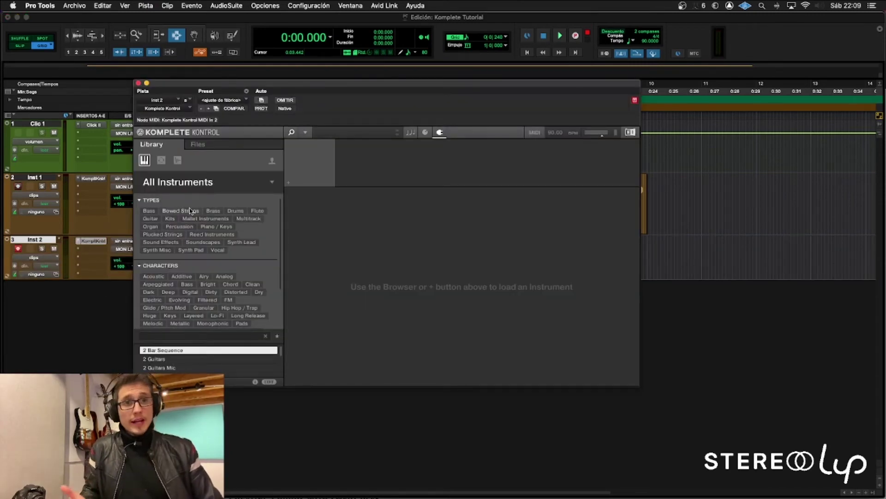
Step: Browse the Native Instruments products in the Inst 2 instrument library and choose Kontakt
click(192, 181)
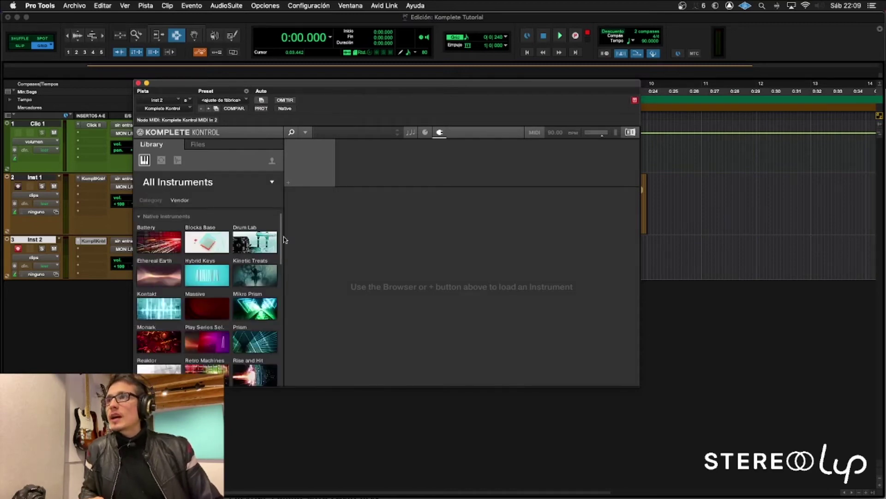
scroll(279, 231, down, 2)
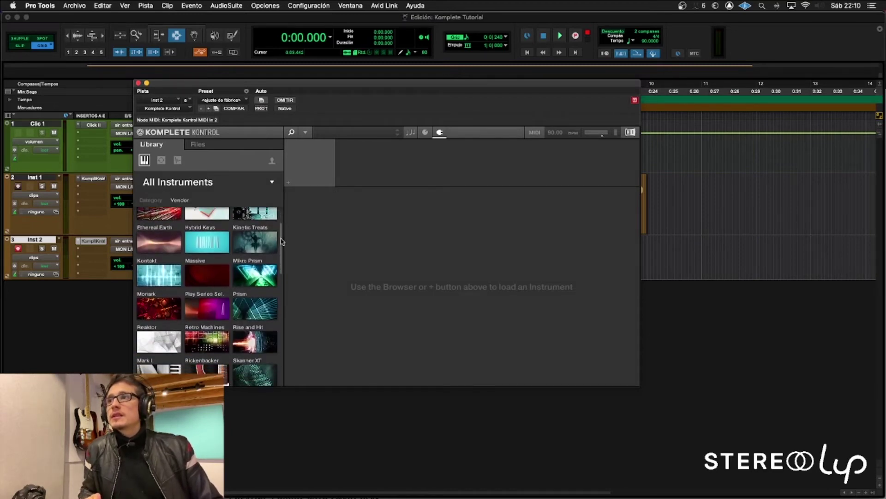
scroll(281, 236, up, 1)
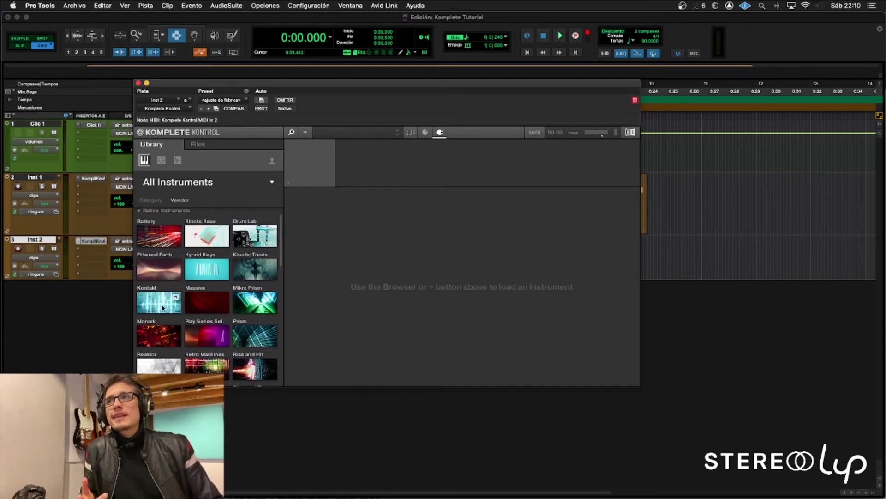
click(198, 180)
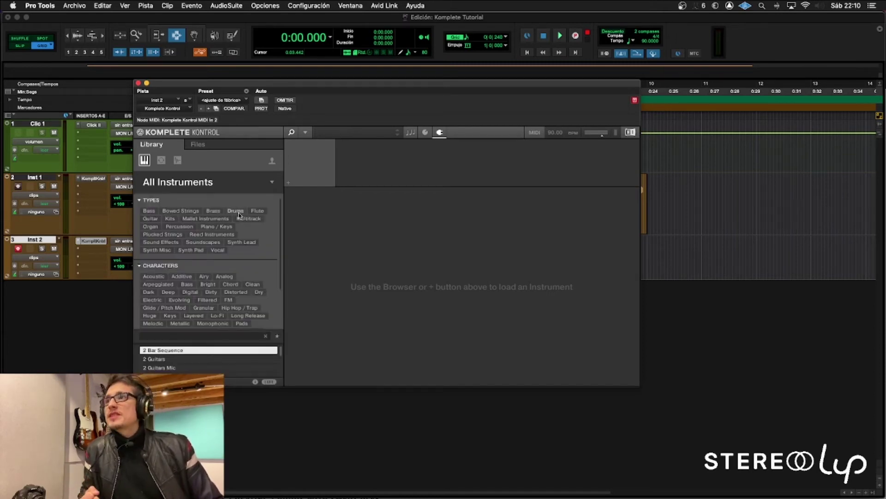
click(201, 181)
scroll(159, 287, down, 3)
click(158, 286)
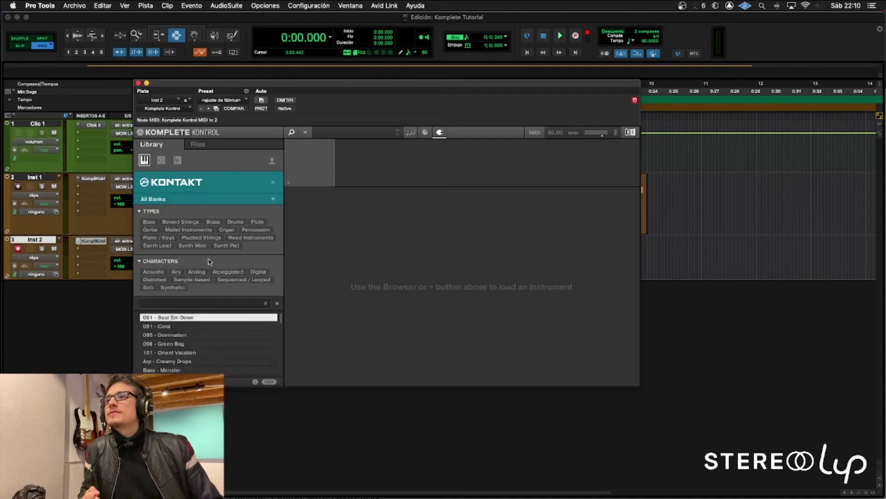
Step: Filter the Kontakt presets by Drums and load Drum Machine - CR-78
mouse_move(281, 318)
mouse_down()
mouse_move(279, 360)
mouse_move(280, 318)
mouse_up()
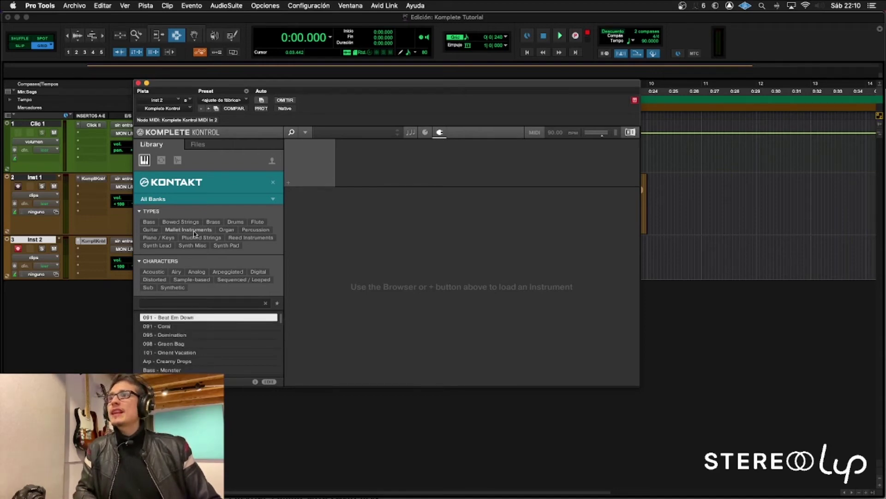
click(229, 222)
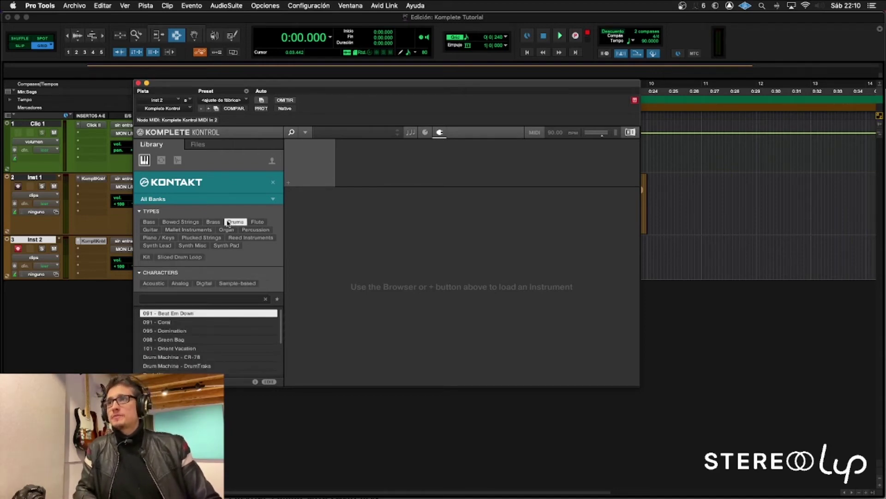
click(190, 314)
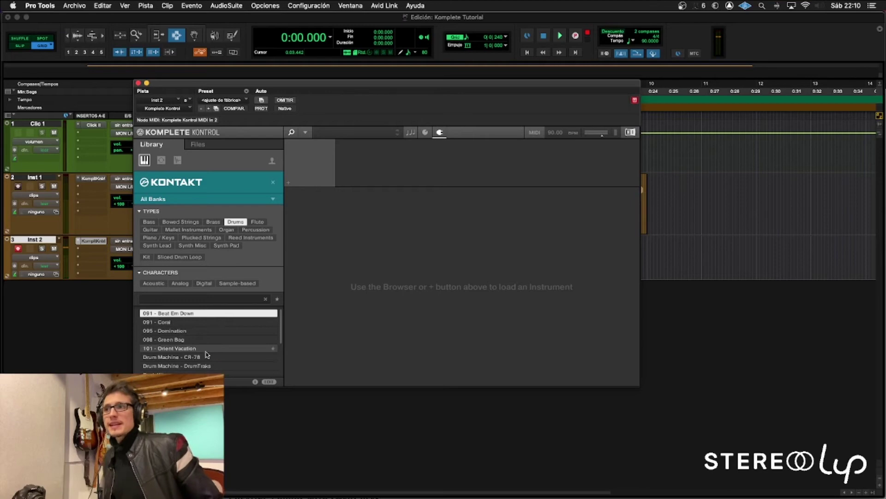
click(207, 356)
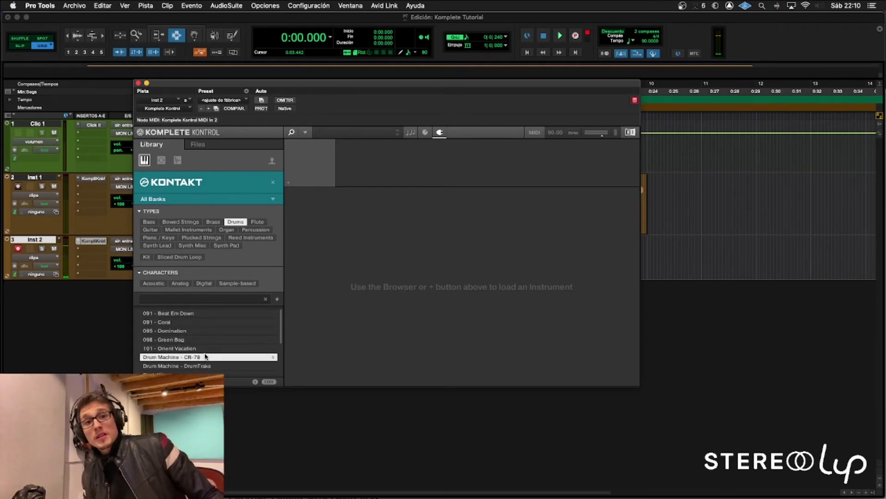
double_click(206, 357)
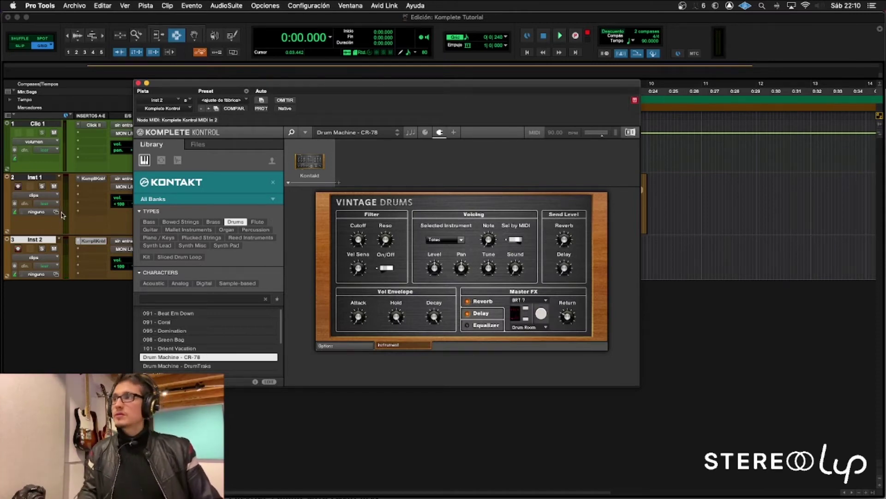
Step: Open the MIDI keyboard and play several notes to audition the CR-78 drum sounds
key(shift+super+k)
key(a)
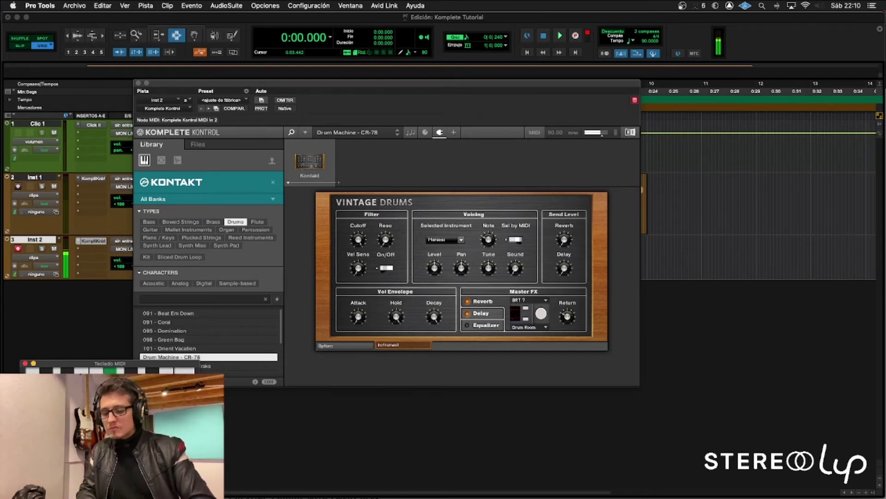
key(a)
key(a)
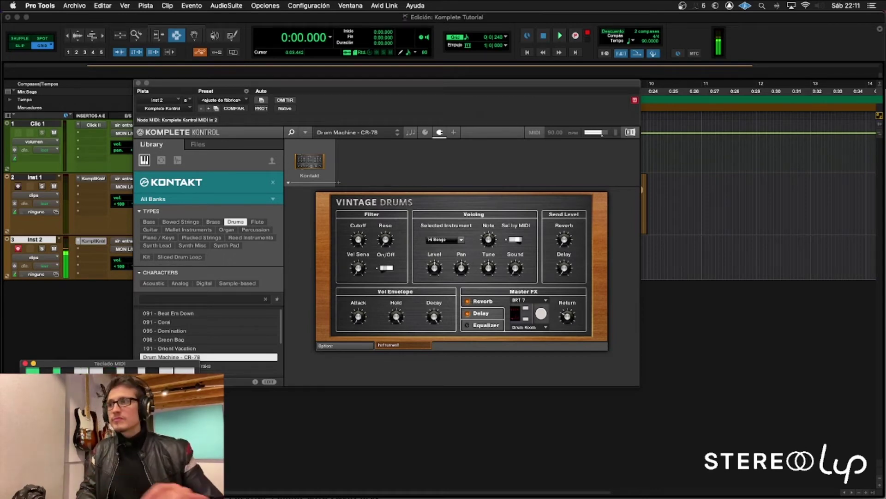
key(a)
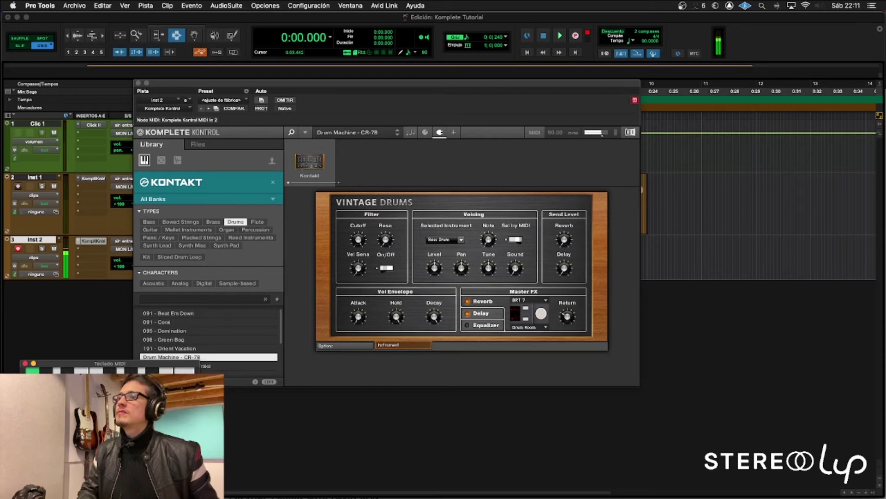
key(a)
key(s)
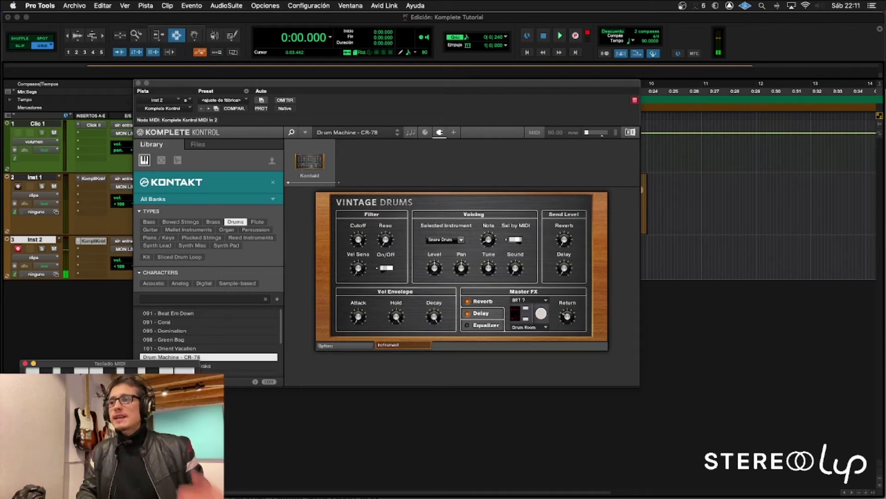
key(a)
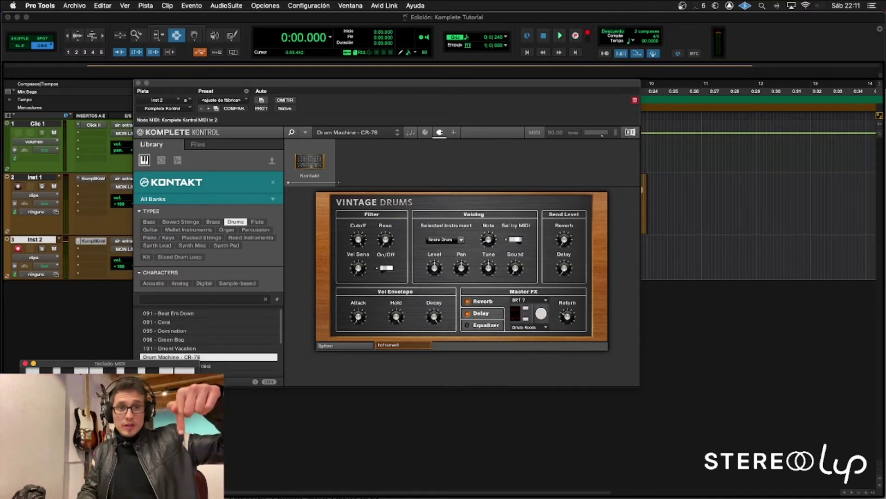
key(a)
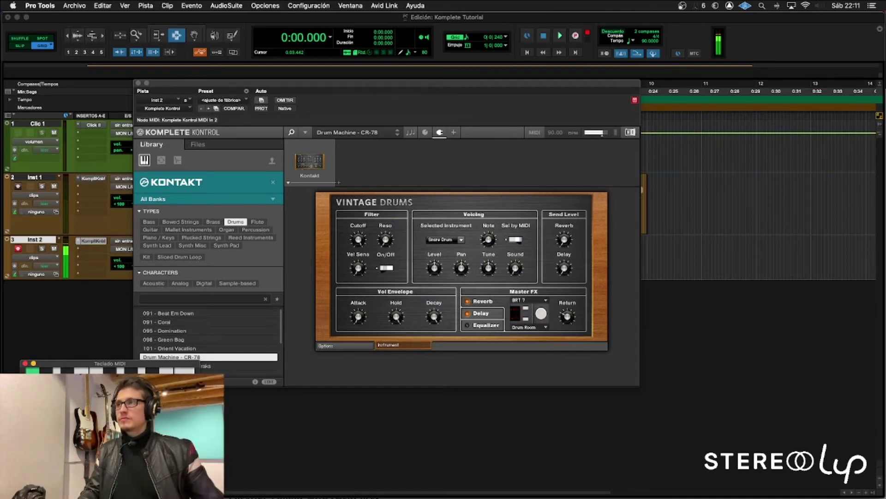
Step: Close the plug-in window and record a held note on Inst 2 from the start of the session
click(138, 83)
click(187, 245)
key(Return)
key(space)
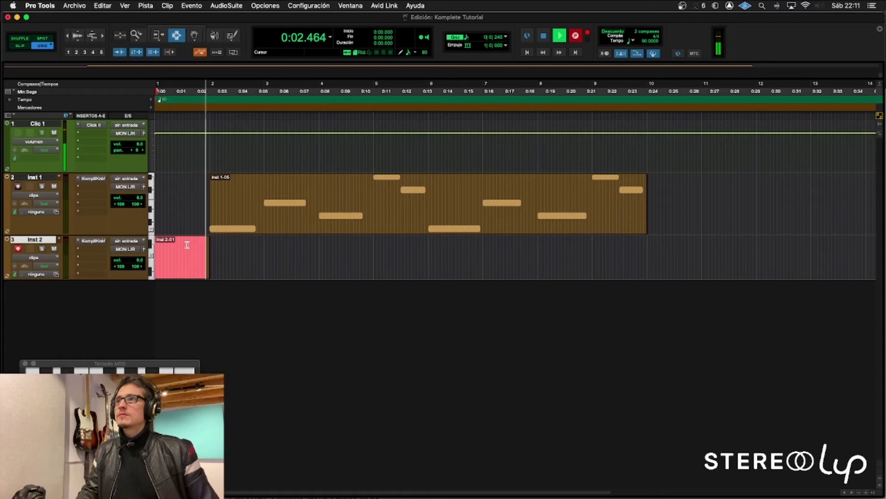
key(space)
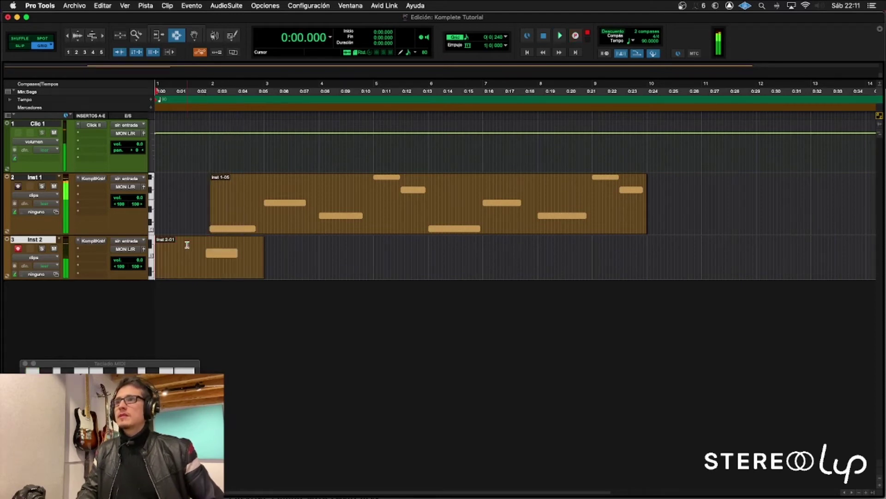
Step: Extend the Inst 2 clip to bar 12 with one sustained note from bar 2, and play the session
click(223, 262)
key(ctrl+equal)
click(196, 276)
key(F6)
drag(203, 275, 606, 291)
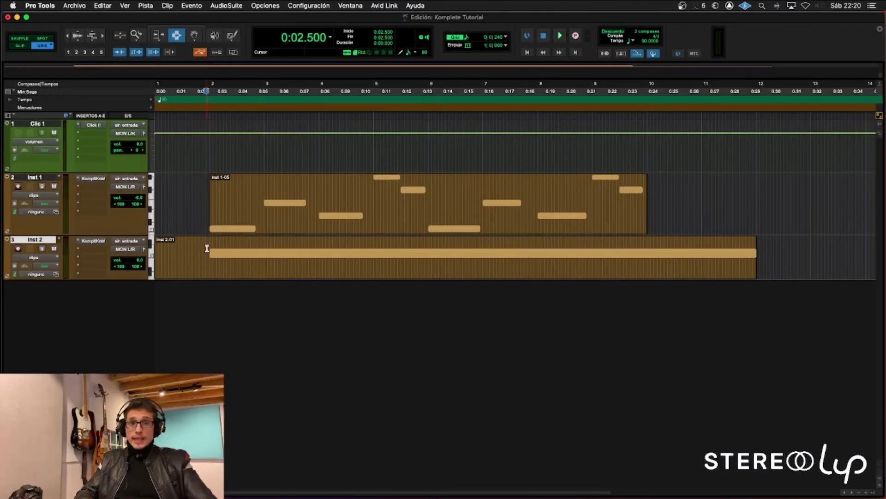
key(space)
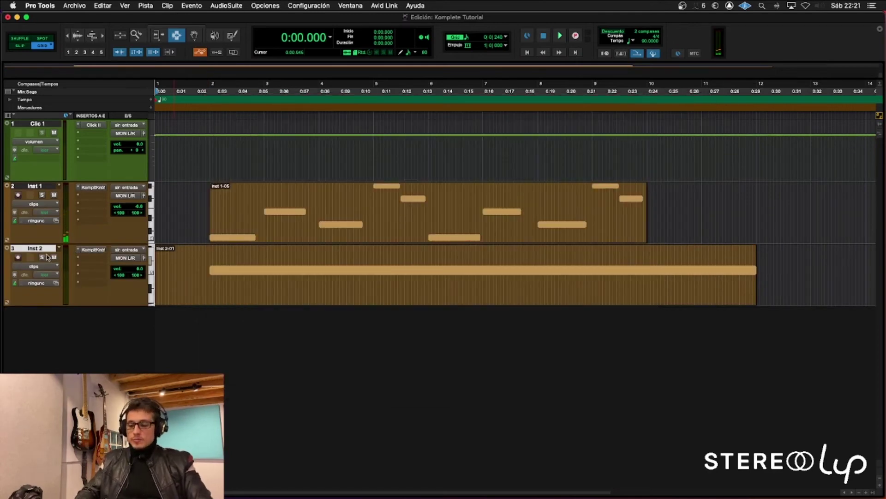
Step: Add a new instrument track below Inst 2 with Komplete Kontrol inserted on it
key(super+shift+n)
key(super+Down)
key(super+Down)
key(super+Down)
key(super+Down)
key(super+Down)
key(Return)
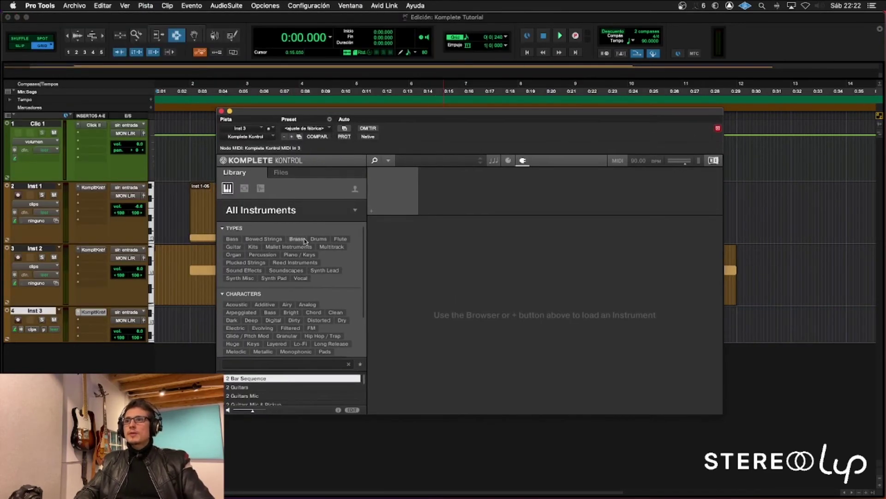
Step: Filter all instruments by the Bass type and Sub character, and load Massive's 3 Octave Sub preset
click(232, 239)
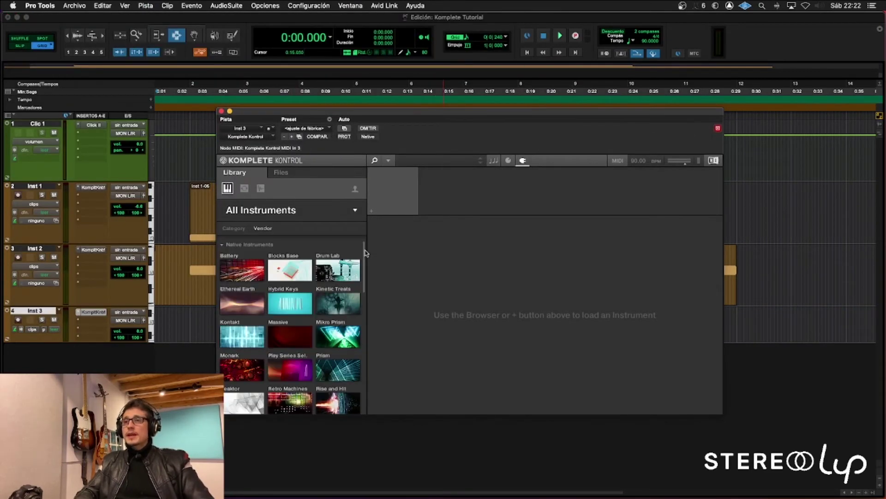
scroll(365, 255, down, 1)
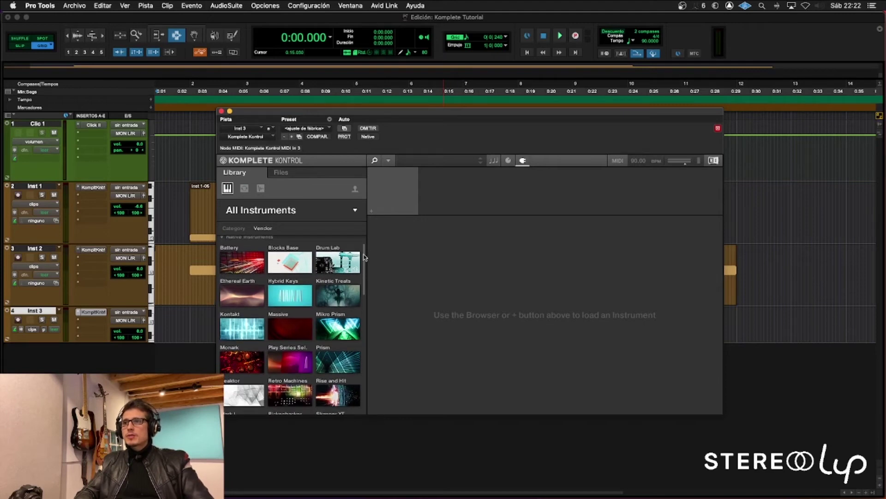
scroll(364, 257, down, 1)
scroll(365, 258, down, 3)
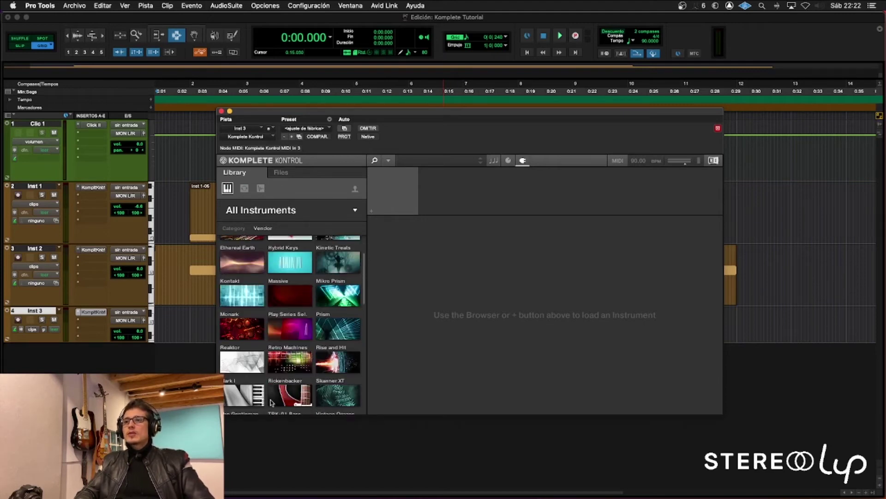
scroll(279, 253, up, 4)
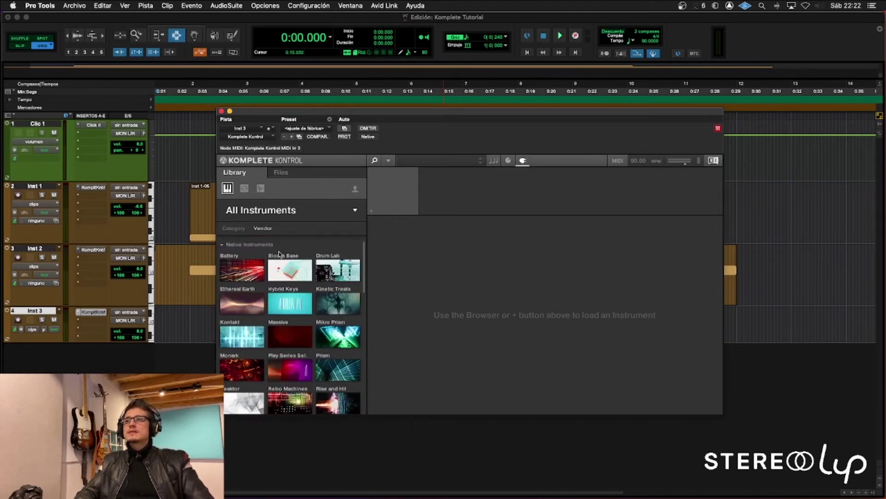
click(269, 216)
scroll(291, 342, down, 2)
click(292, 341)
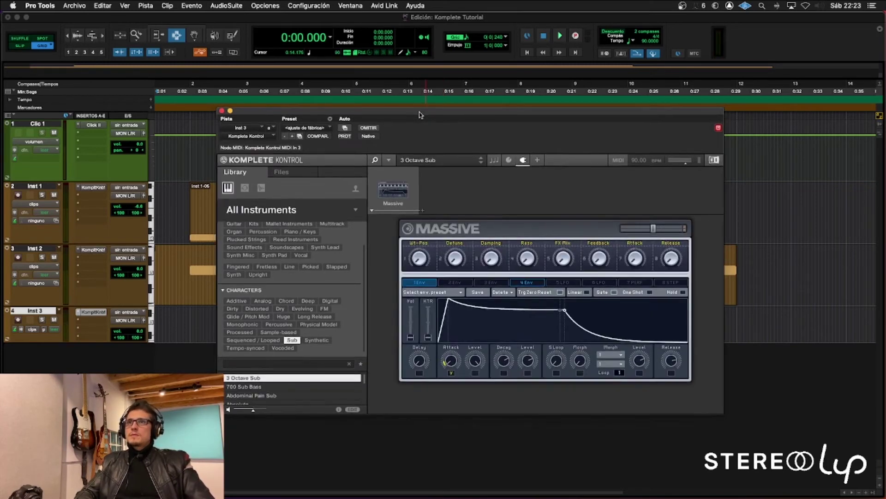
Step: Move the plug-in window clear of the tracks, record-arm Inst 3 and audition the bass with the MIDI keyboard
drag(419, 115, 495, 66)
click(18, 320)
key(shift+super+k)
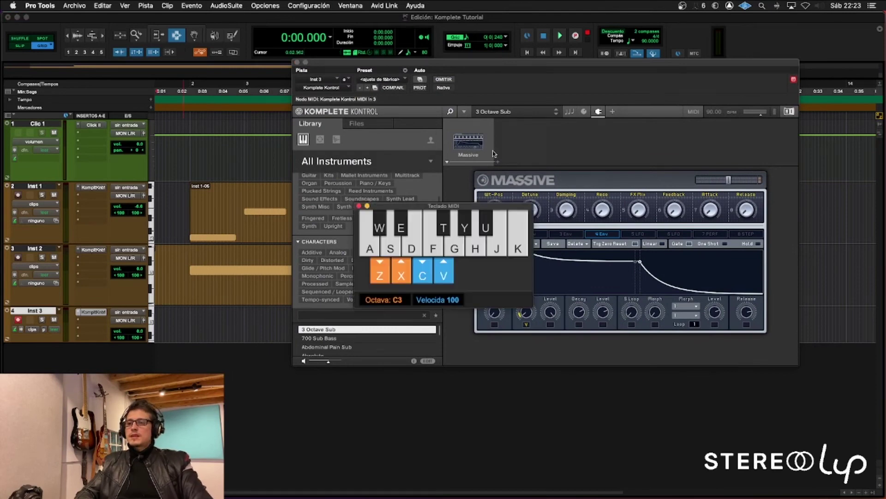
key(a)
key(d)
key(g)
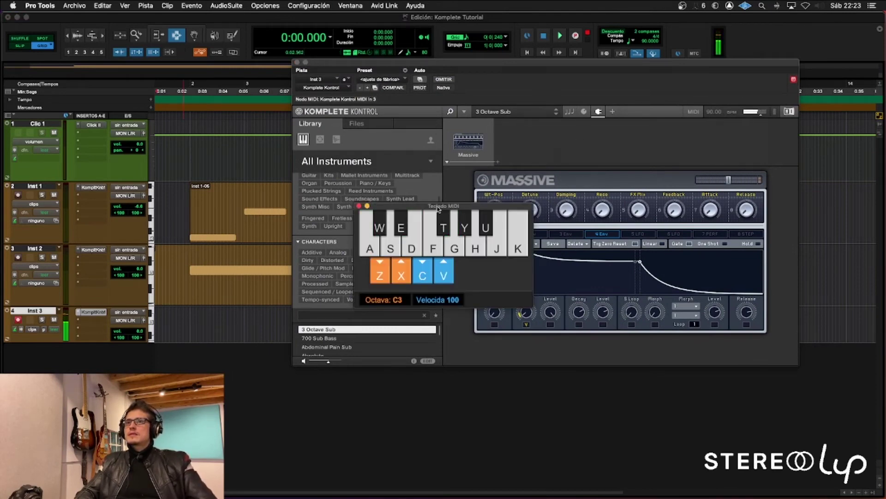
Step: Copy the Inst 1 clip to Inst 3 at bar 2, play it back and close the plug-in window
drag(438, 214, 267, 334)
click(263, 237)
key(shift+super+k)
key(super+c)
key(semicolon)
key(semicolon)
key(super+v)
key(space)
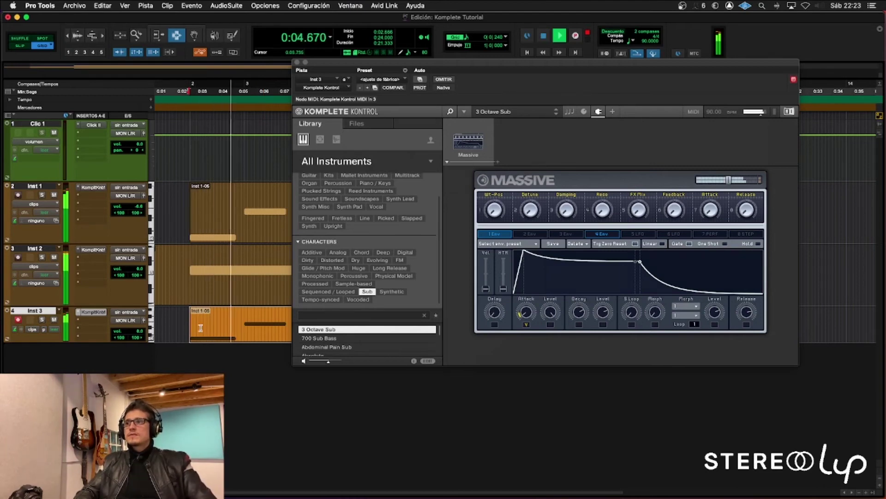
key(space)
key(ctrl+equal)
key(super+w)
scroll(199, 326, up, 5)
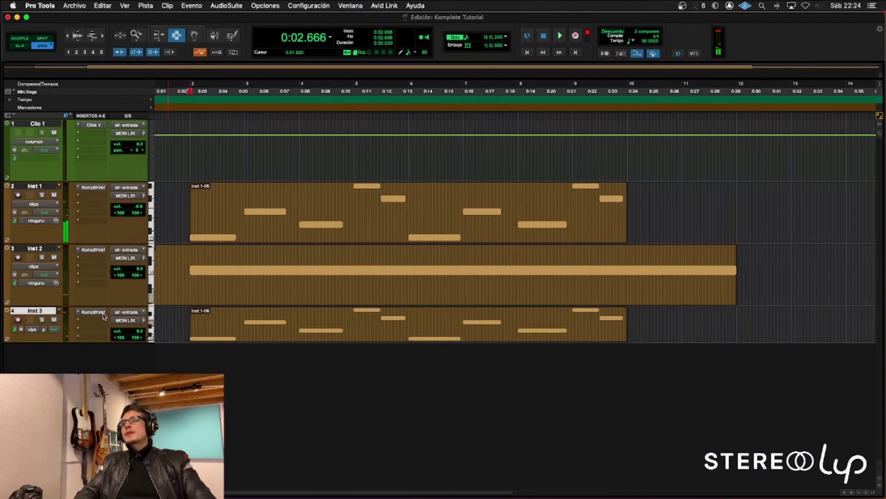
Step: Enable the Arp in Inst 3's Komplete Kontrol and solo the track during playback
click(110, 312)
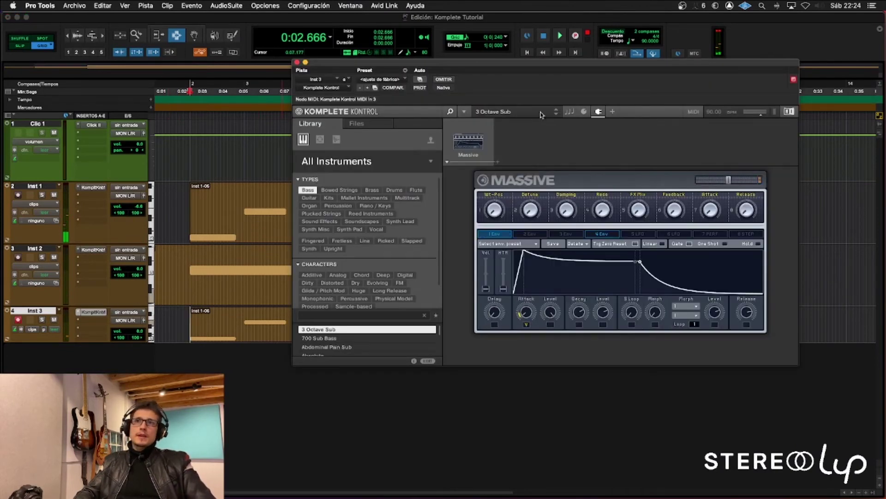
click(569, 112)
click(488, 131)
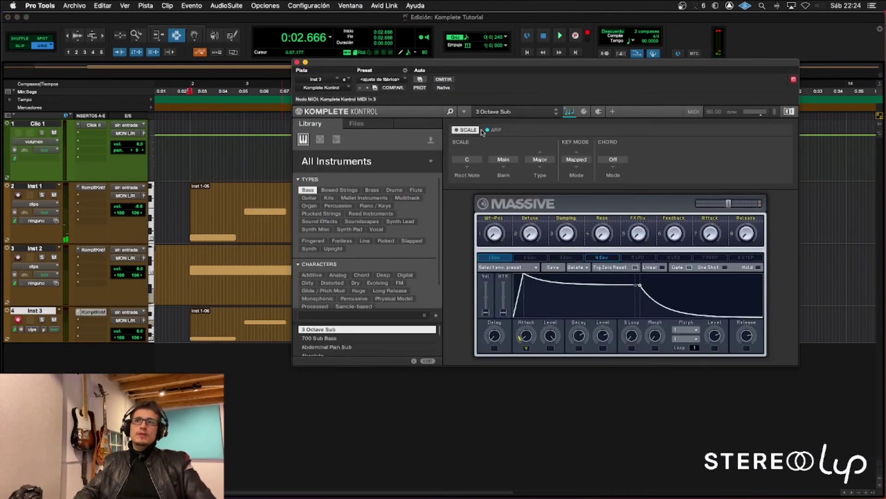
click(495, 130)
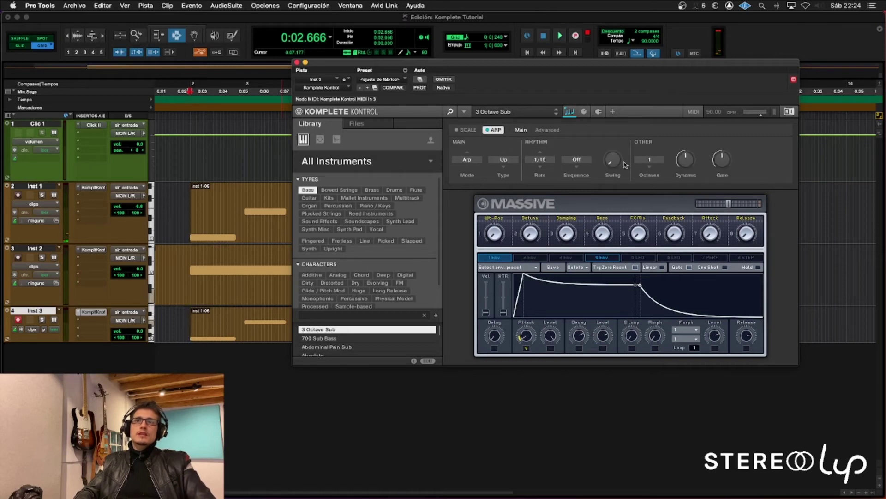
key(space)
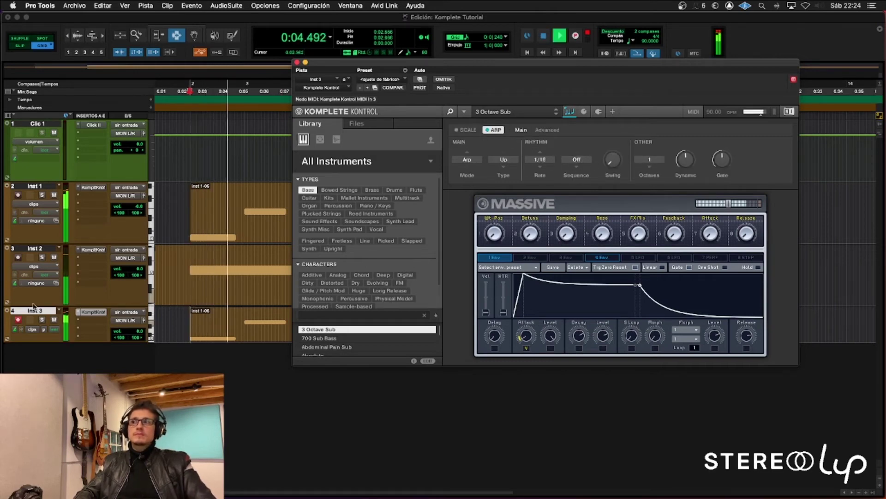
click(42, 320)
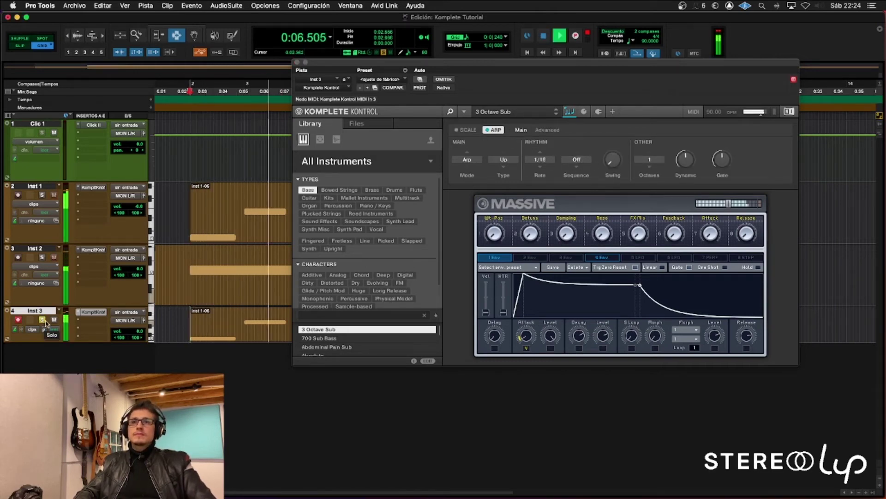
Step: Move the plug-in window clear of the ruler and set Inst 3's Arp Octaves to 4
drag(389, 63, 265, 125)
click(575, 226)
click(575, 229)
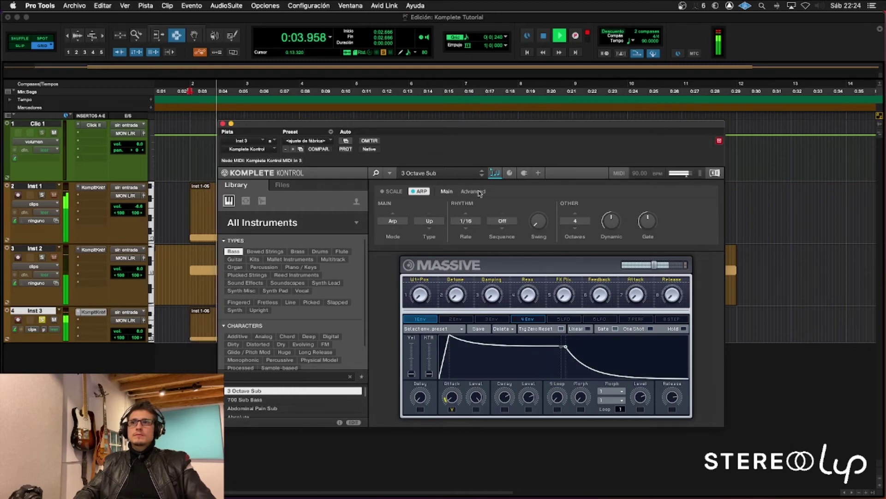
Step: Stop the soloed playback, and play the full arrangement from bar 2
key(space)
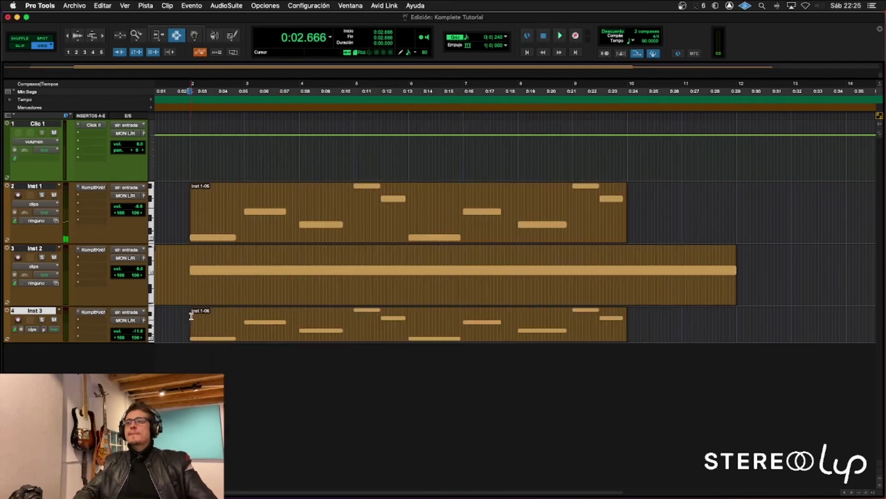
key(space)
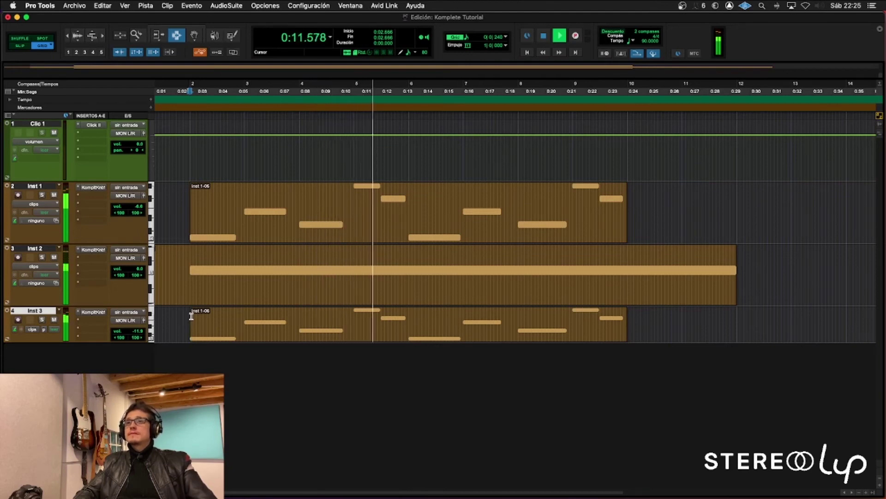
key(space)
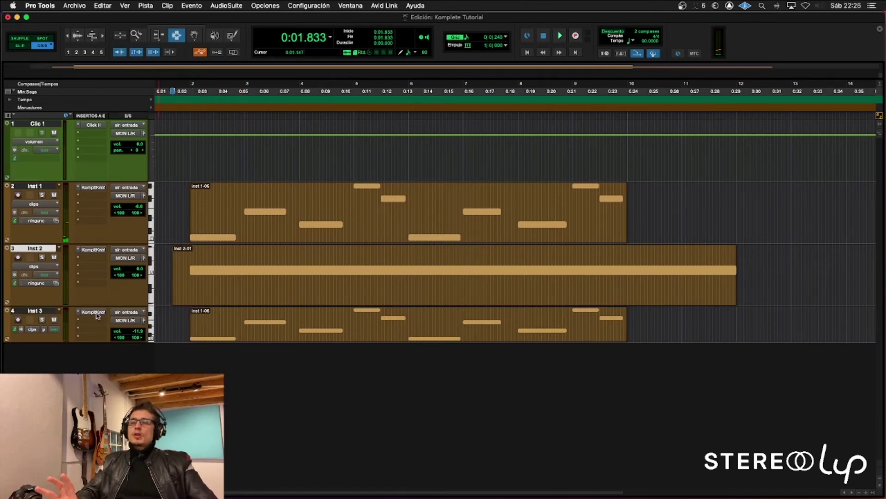
Step: In Inst 3's Komplete Kontrol, clear the Bass type and Sub character filters and switch the library to loops
click(96, 312)
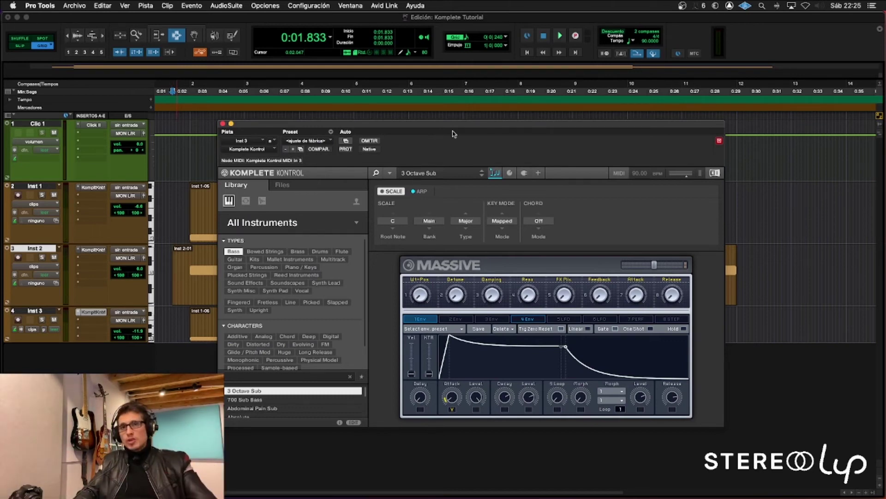
click(235, 252)
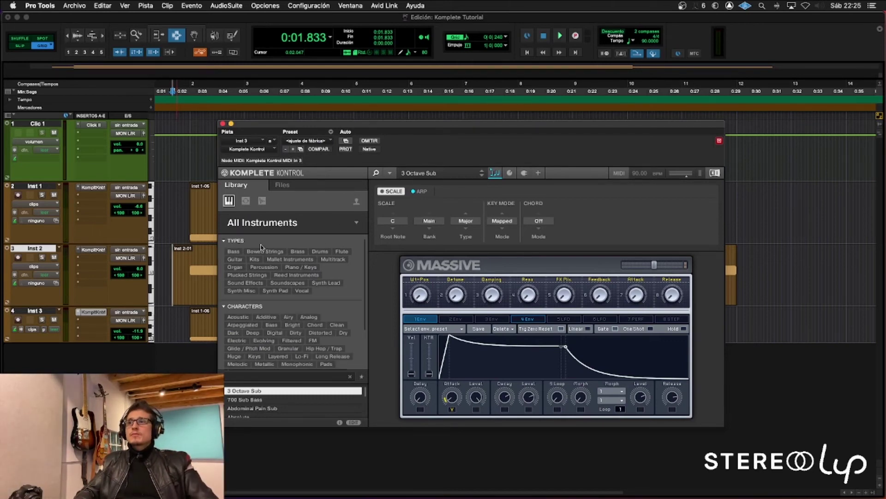
scroll(362, 354, down, 3)
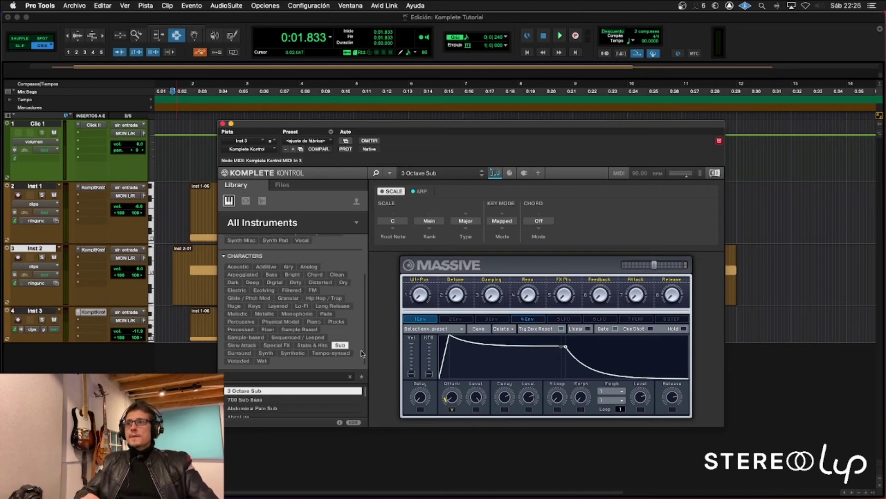
click(341, 345)
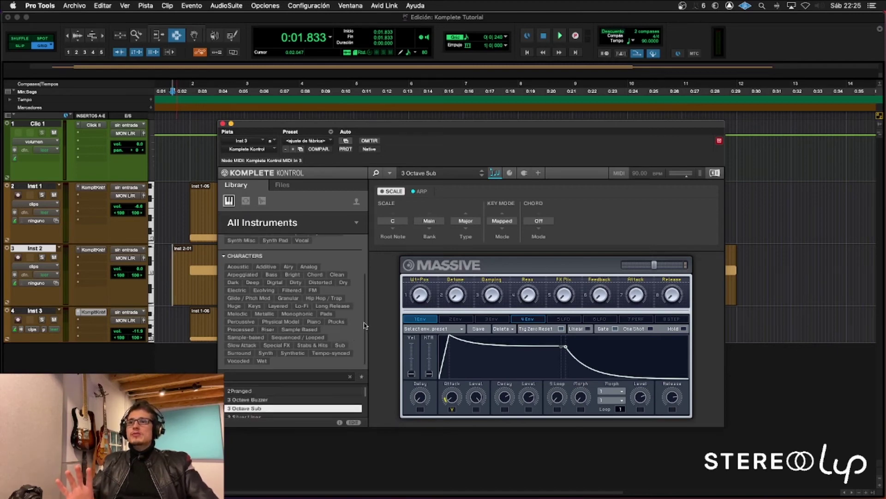
scroll(365, 326, up, 3)
click(246, 201)
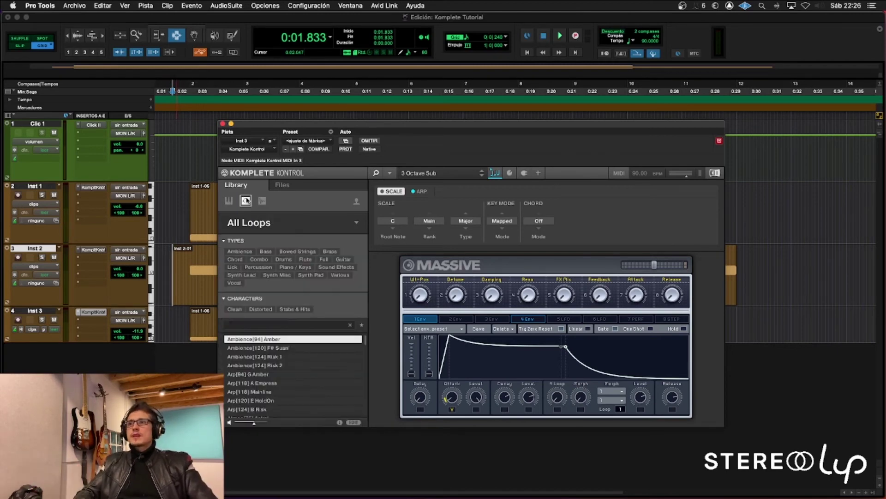
Step: Duplicate the Inst 3 track once and place the edit cursor at bar 2 on the duplicate
click(38, 311)
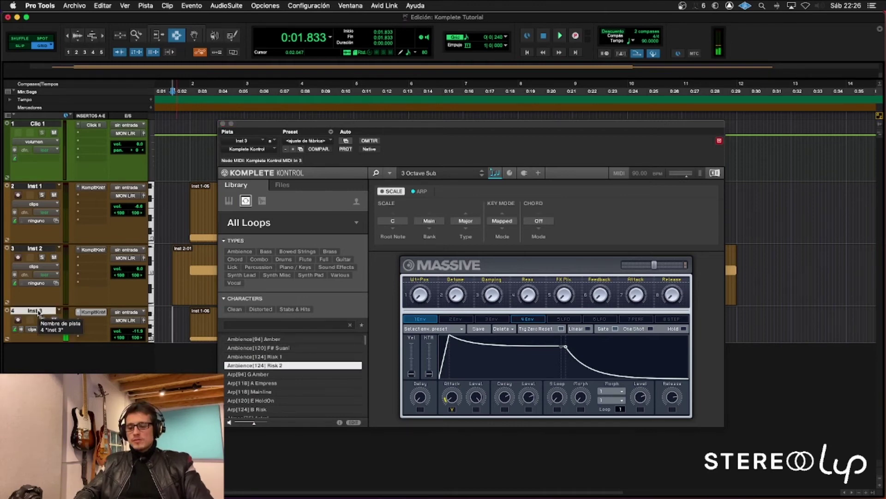
key(alt+shift+d)
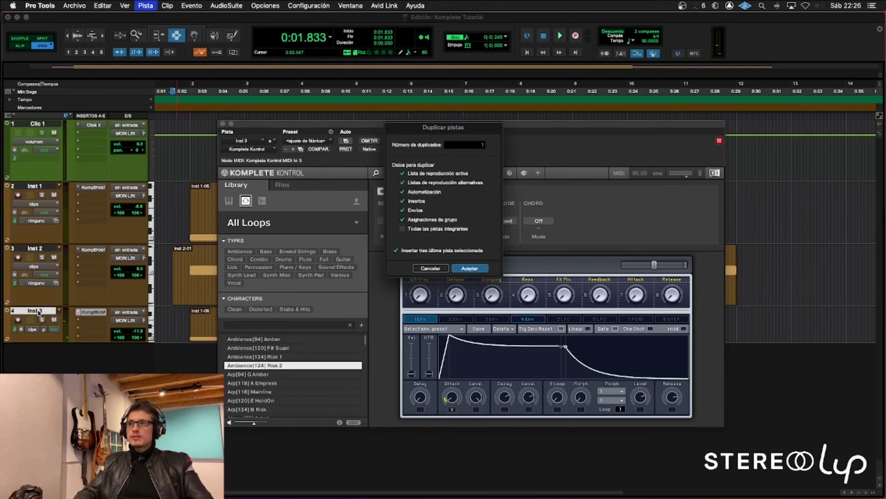
key(Return)
click(191, 358)
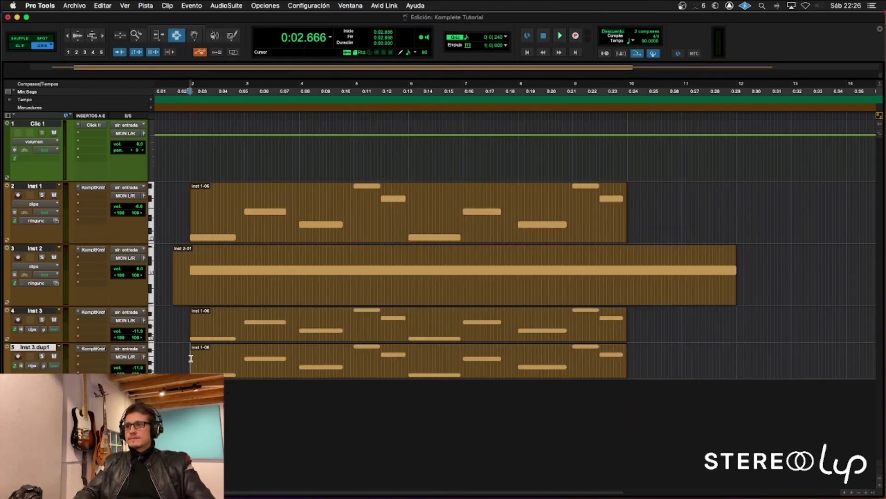
Step: Browse Bass and Synth Pad loops in the duplicate track's Komplete Kontrol, and raise the track's volume to +6.0 dB
click(88, 352)
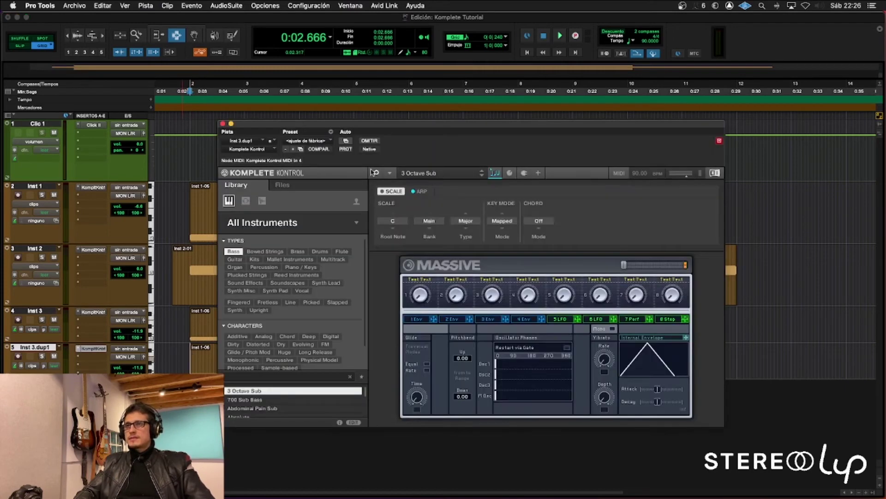
click(246, 200)
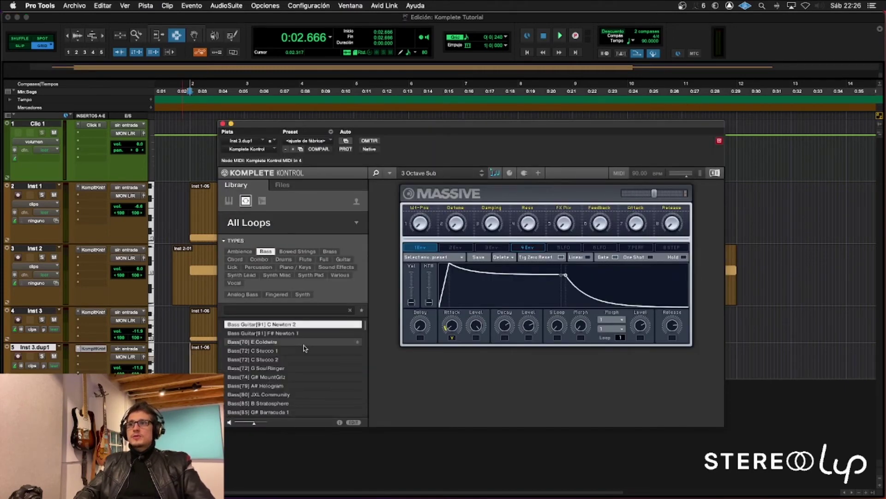
click(267, 251)
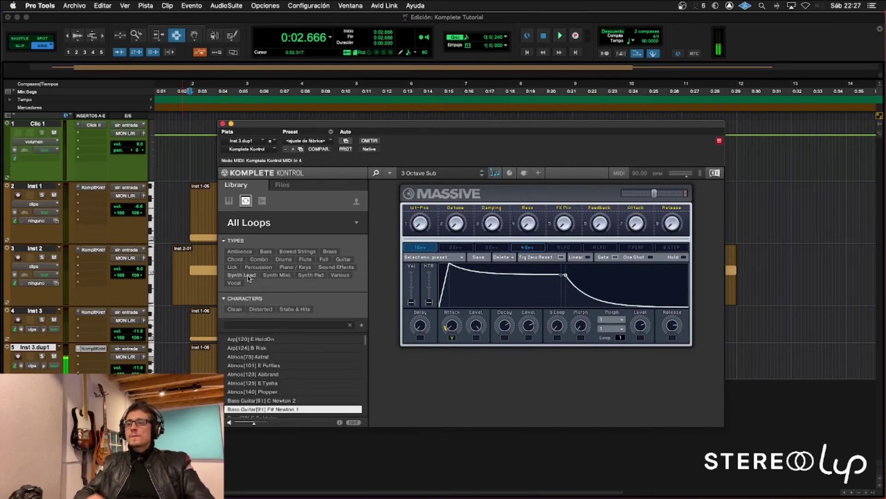
click(315, 275)
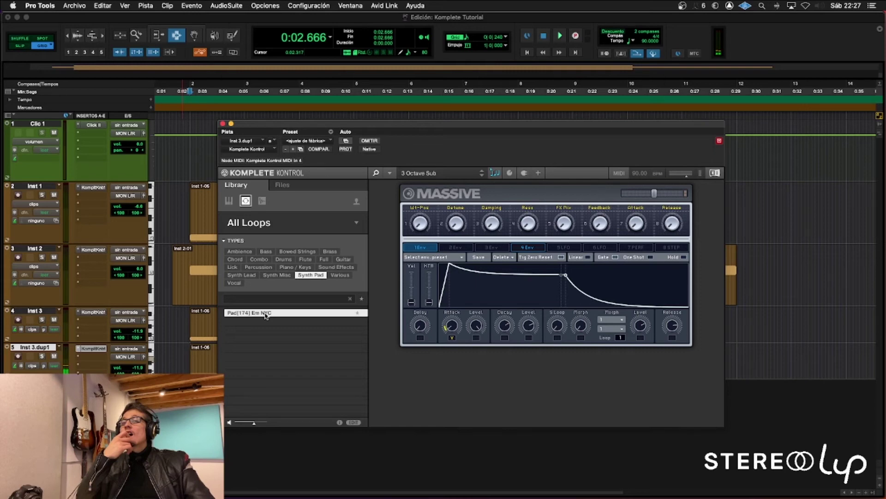
click(140, 364)
drag(144, 352, 142, 344)
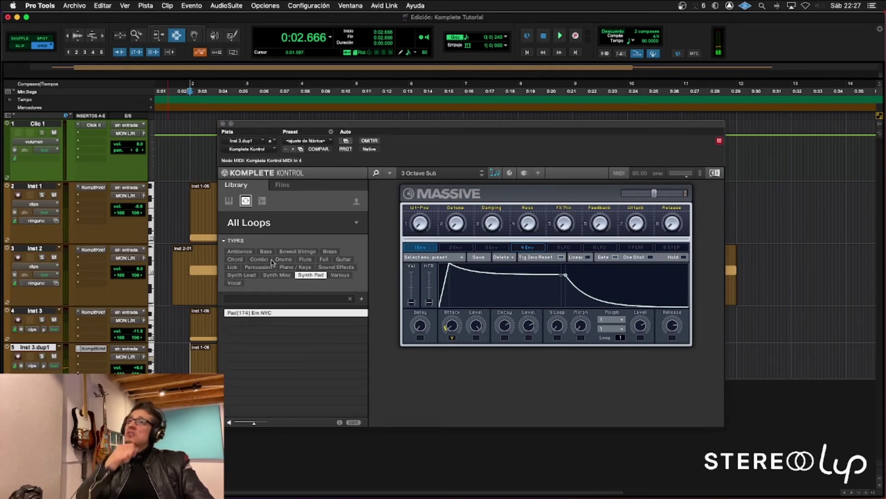
Step: Audition several Combo loops, clear the type filter, and load the Ambience[124] Risk 2 loop on the duplicate track
click(259, 259)
click(287, 321)
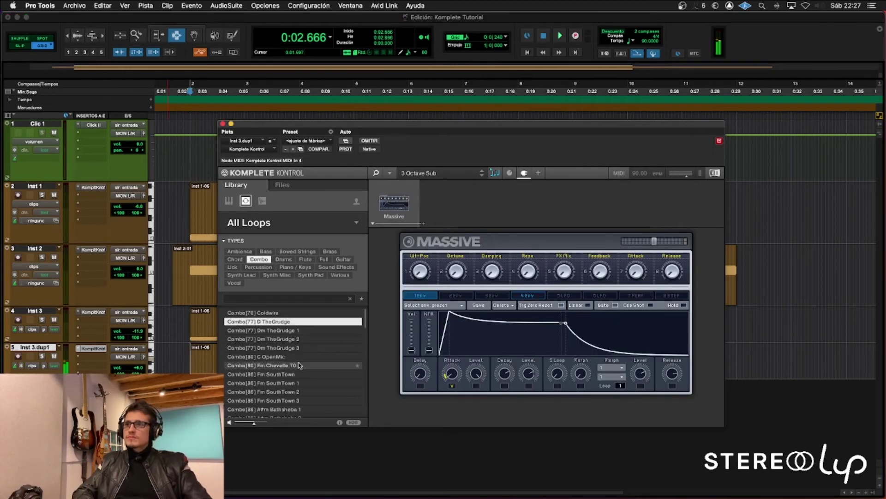
click(300, 356)
click(267, 260)
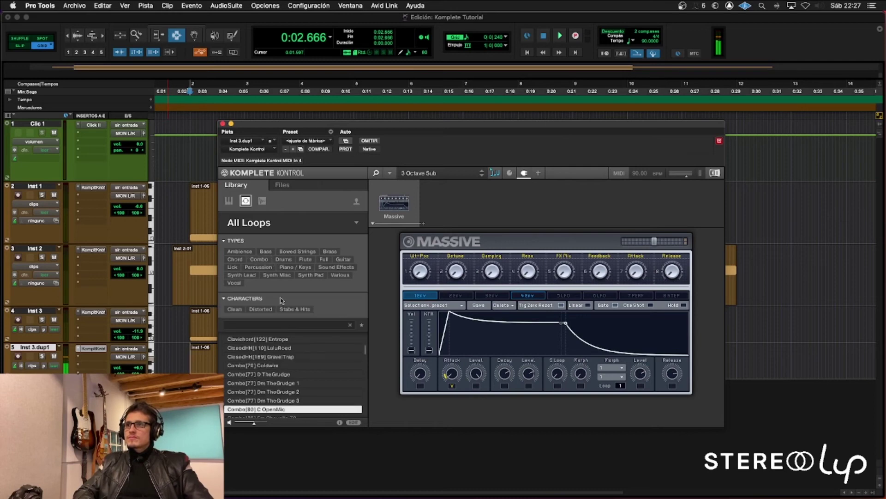
click(268, 338)
scroll(278, 372, up, 10)
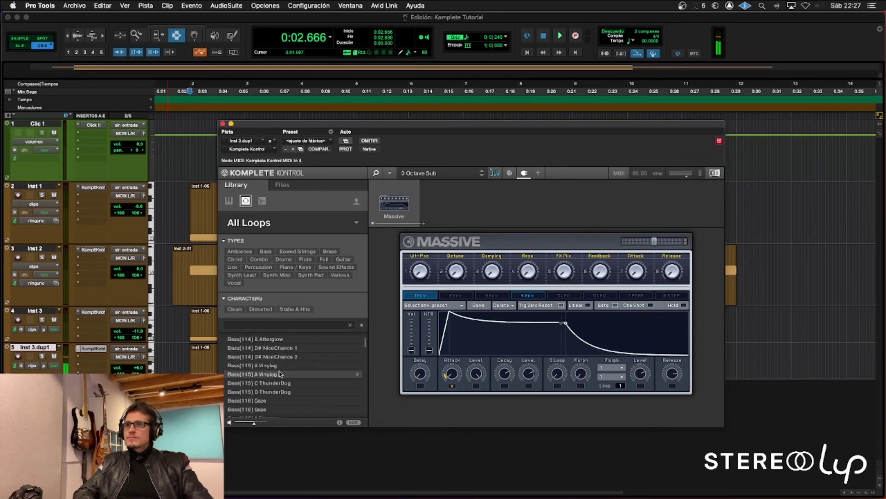
click(284, 366)
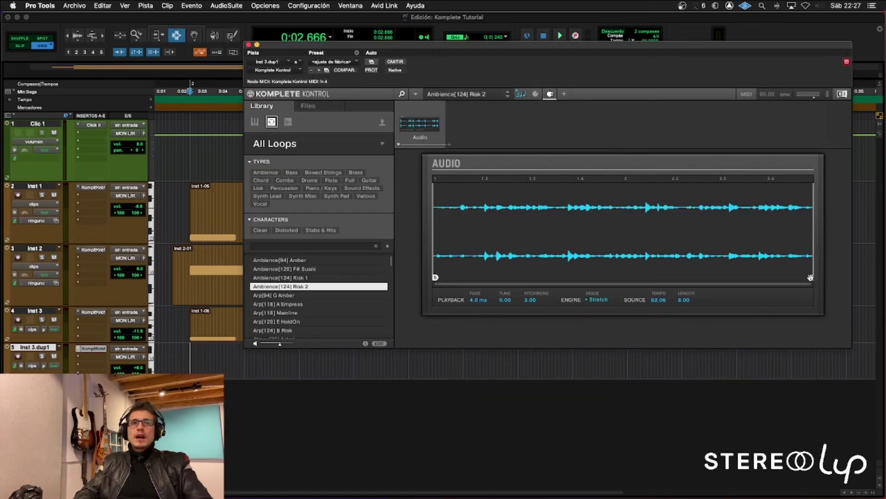
mouse_move(812, 277)
mouse_down()
mouse_move(444, 277)
mouse_move(816, 273)
mouse_up()
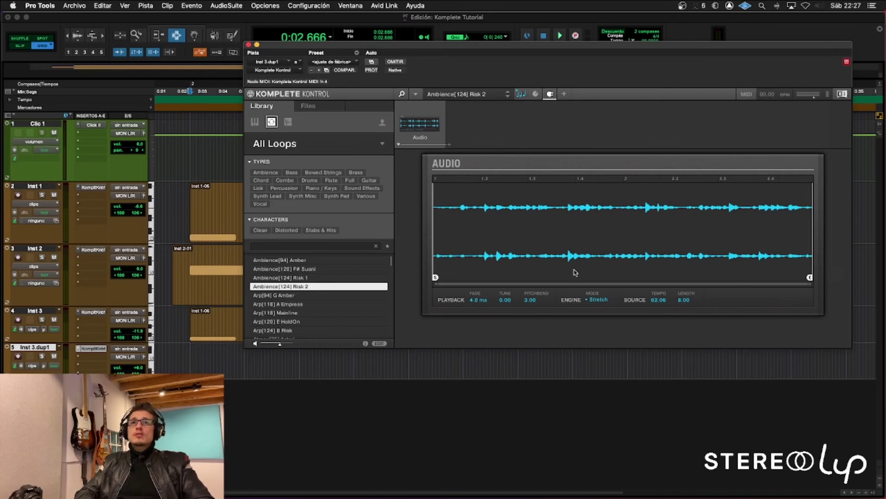
Step: Paste the copied MIDI clip onto the Inst 3.dup1 track at bar 2 and play it back
key(super+v)
key(space)
key(space)
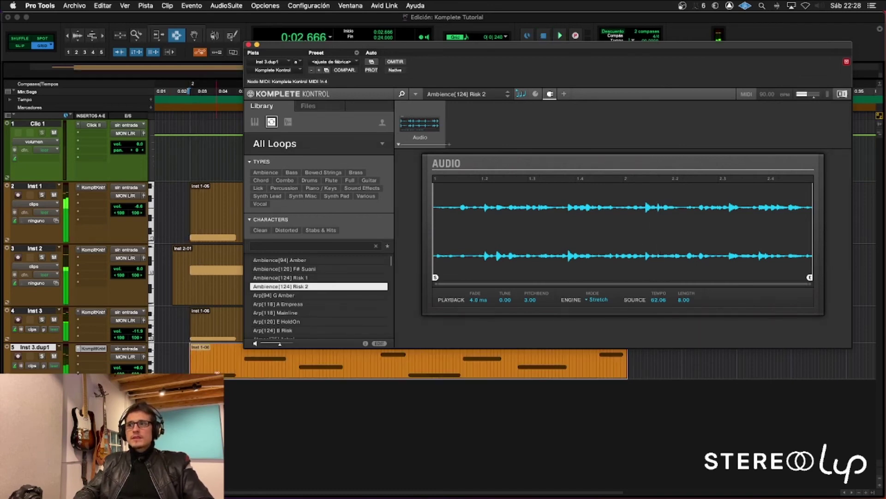
Step: In the pasted clip's MIDI editor, replace the notes with a single C2 note extending to the clip's end
double_click(214, 372)
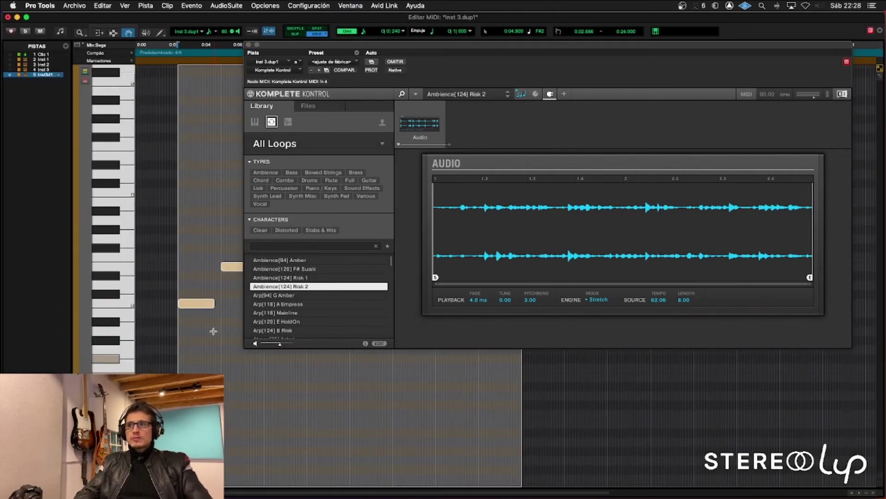
drag(184, 212, 397, 362)
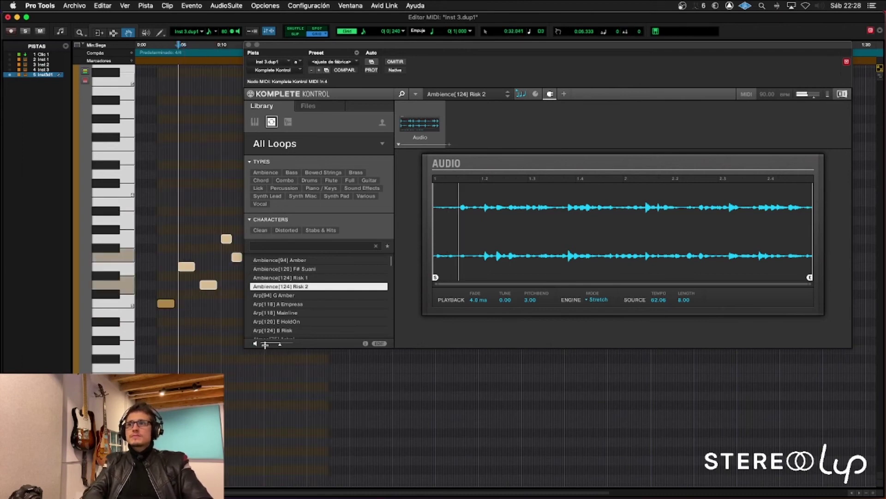
key(Delete)
drag(168, 304, 170, 442)
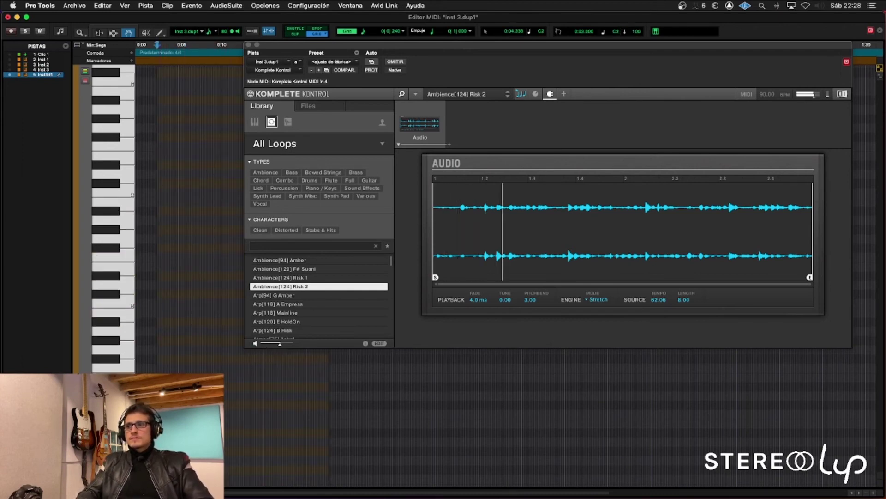
drag(178, 415, 326, 415)
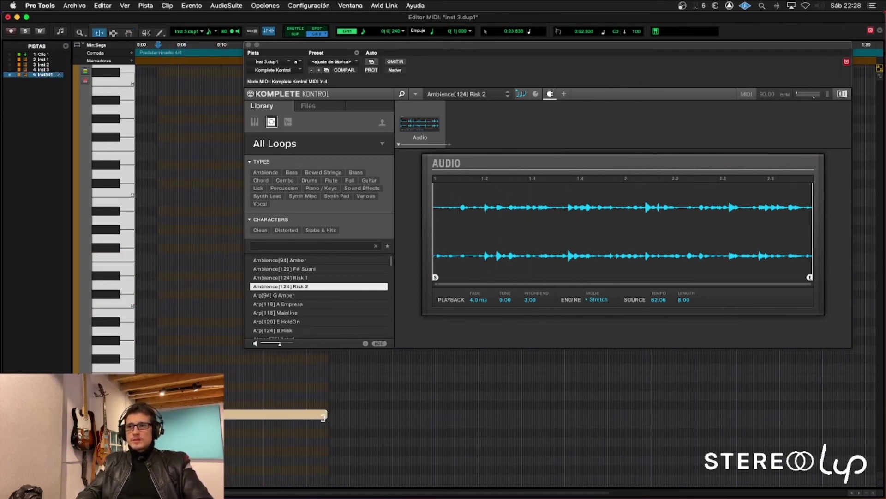
Step: Play back the loop on the long note, and move that note up to G2 at the clip's start
key(space)
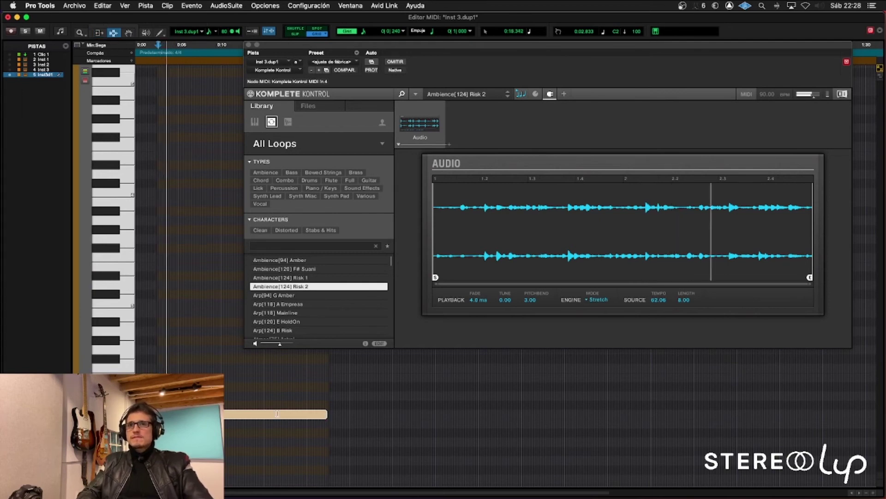
key(space)
drag(178, 415, 180, 349)
click(480, 315)
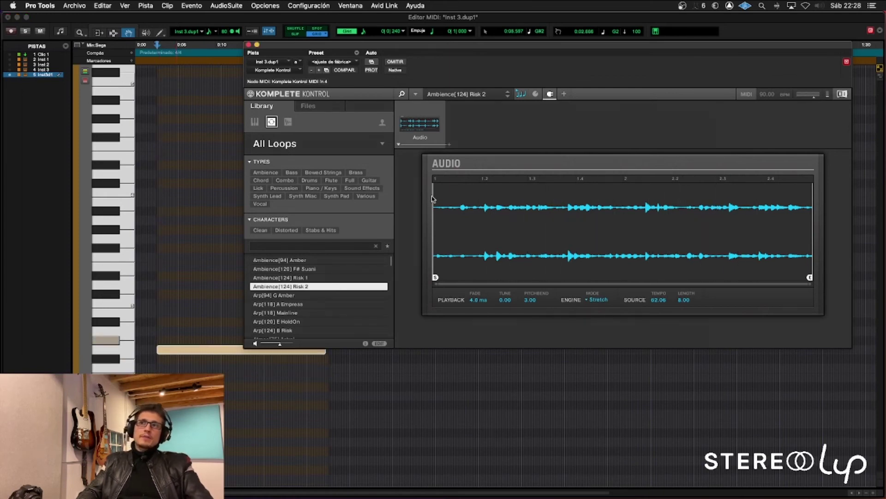
Step: Browse the library's one-shots, clear the Sub character filter, and choose the AirHorn OhBoy sample
click(300, 321)
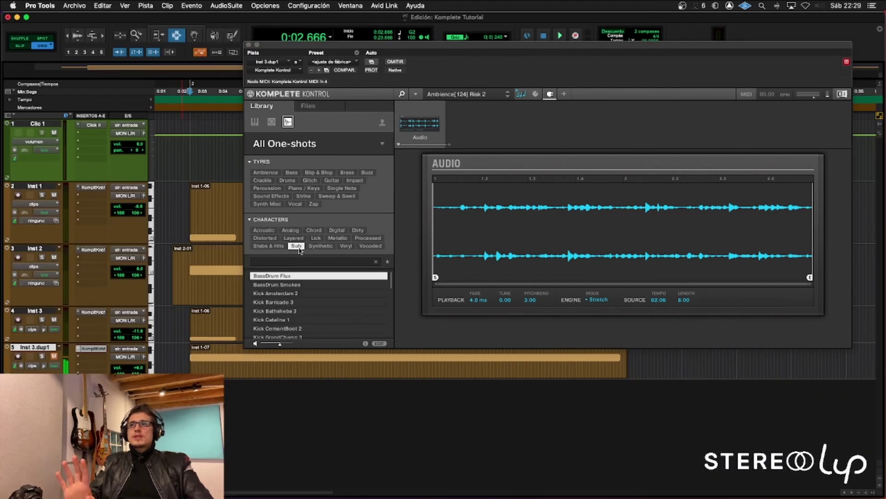
click(297, 247)
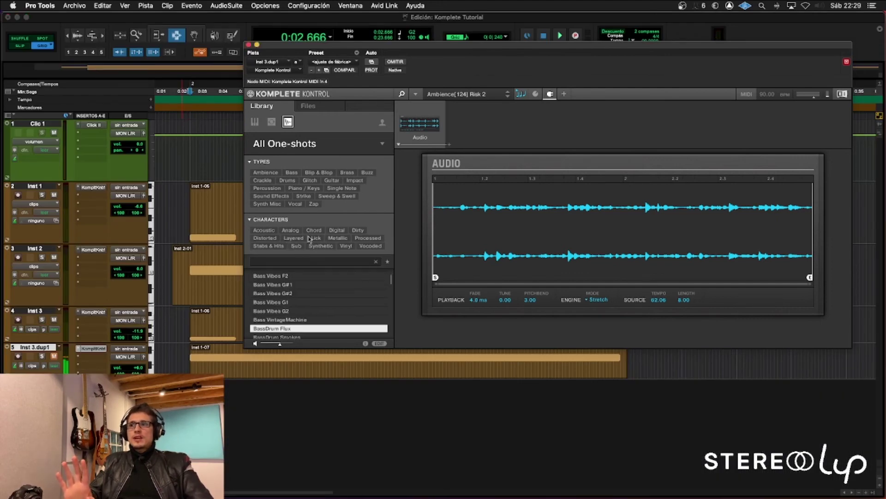
scroll(311, 284, up, 4)
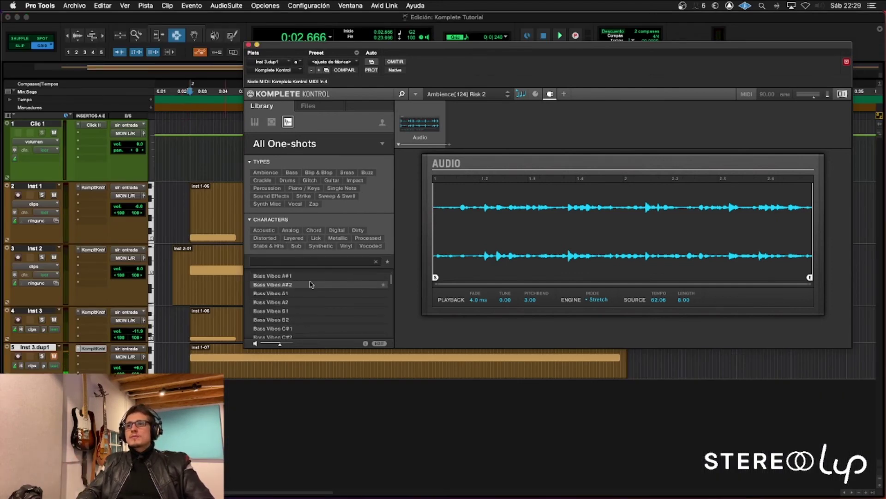
scroll(313, 283, up, 10)
click(318, 276)
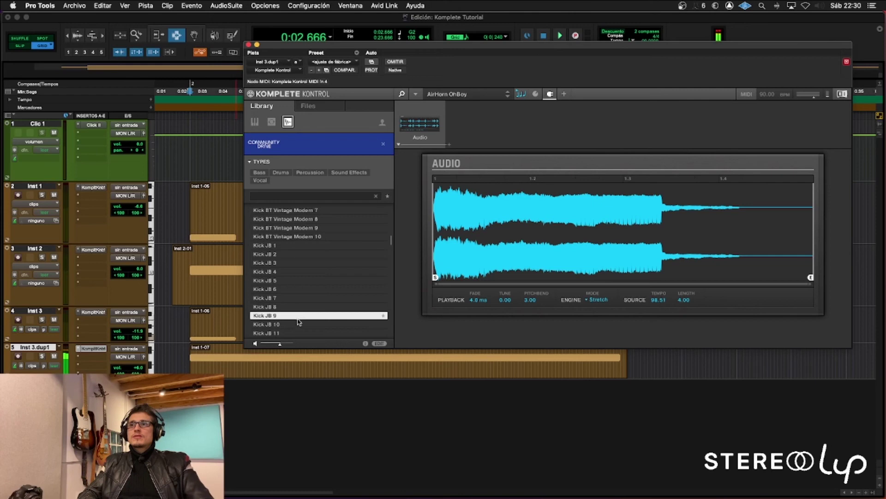
Step: Audition the Community Drive kick one-shots, load Kick JB 2, and play it on the duplicate track
click(299, 324)
click(302, 333)
click(321, 255)
click(336, 239)
double_click(321, 254)
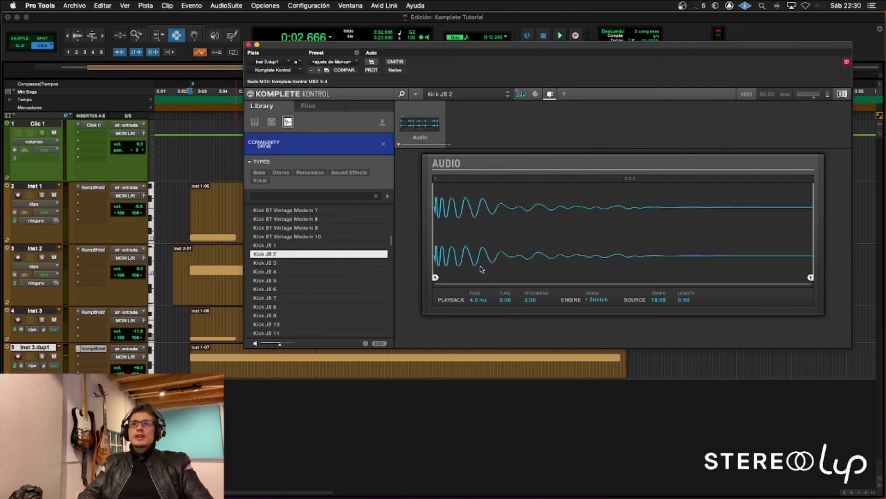
key(space)
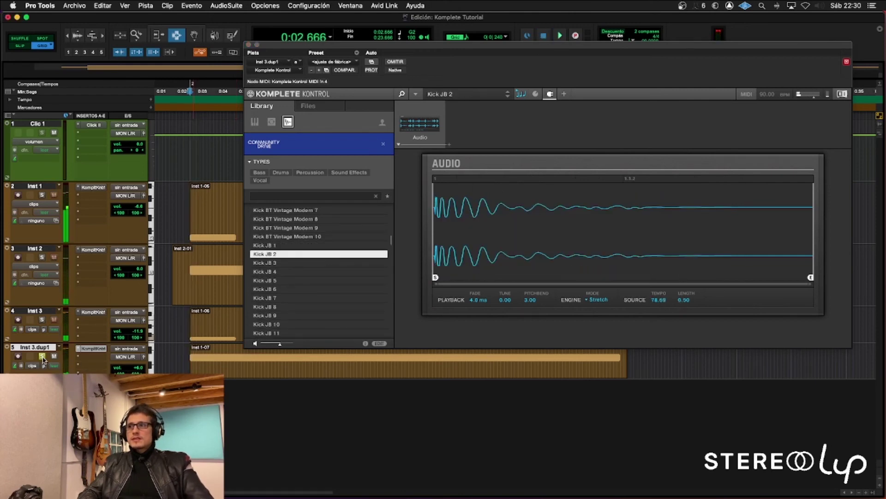
Step: Play the soloed kick track and check its Arp and Scale settings in the plug-in
key(space)
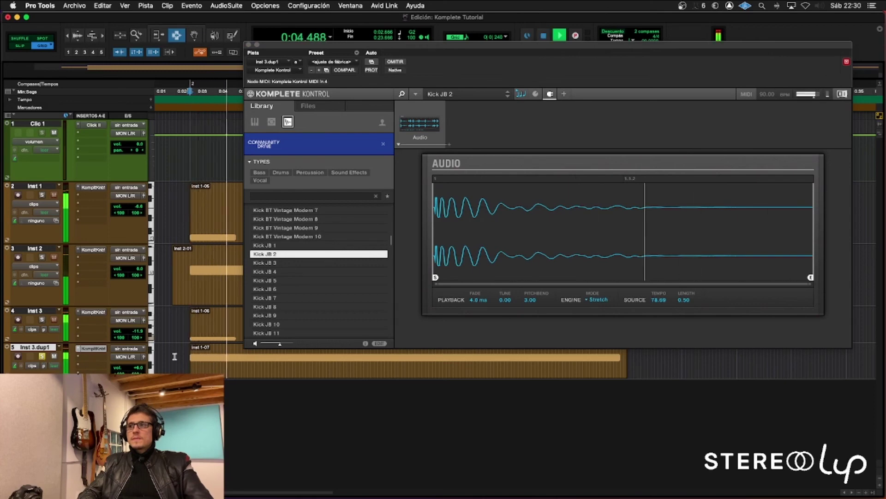
key(space)
click(521, 95)
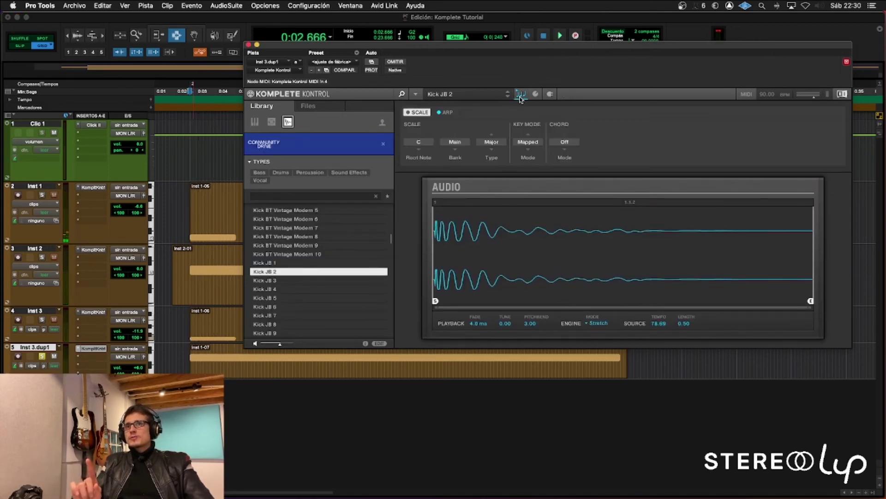
click(449, 114)
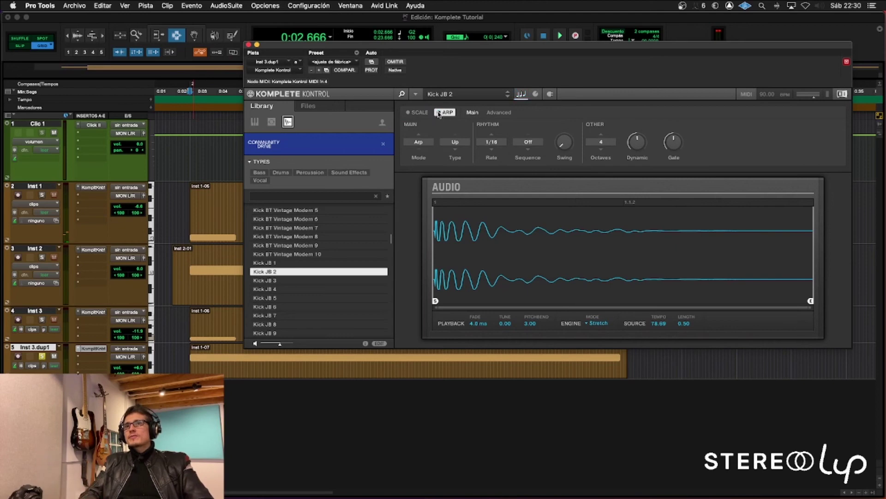
click(421, 113)
key(space)
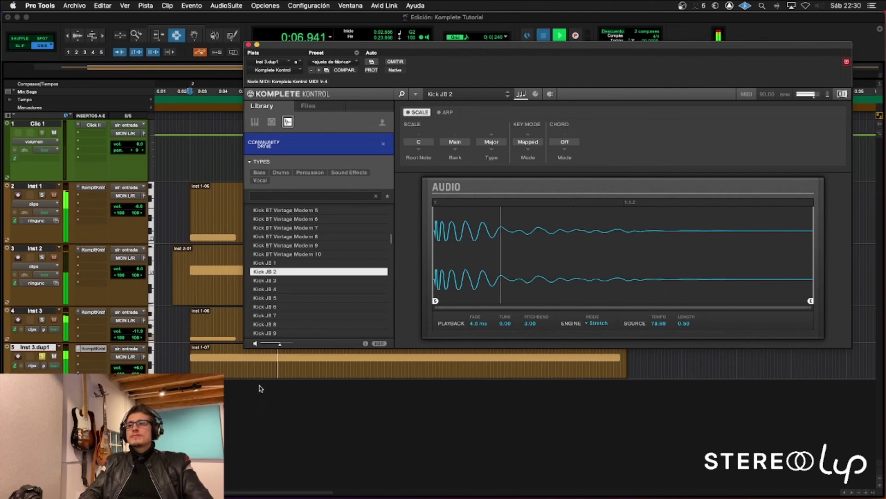
key(space)
Step: In the duplicate track's MIDI editor, trim the long note down to a short note at the clip's start
key(ctrl+equal)
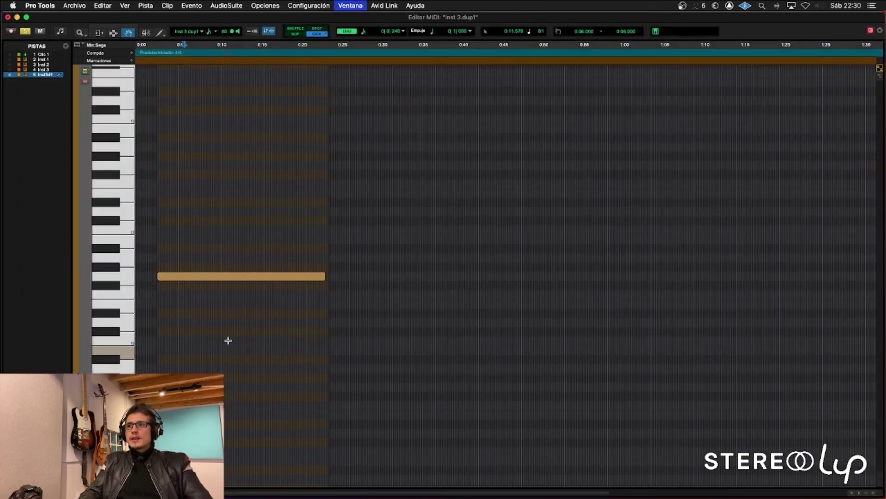
click(164, 293)
key(s)
key(t)
key(t)
key(t)
click(325, 292)
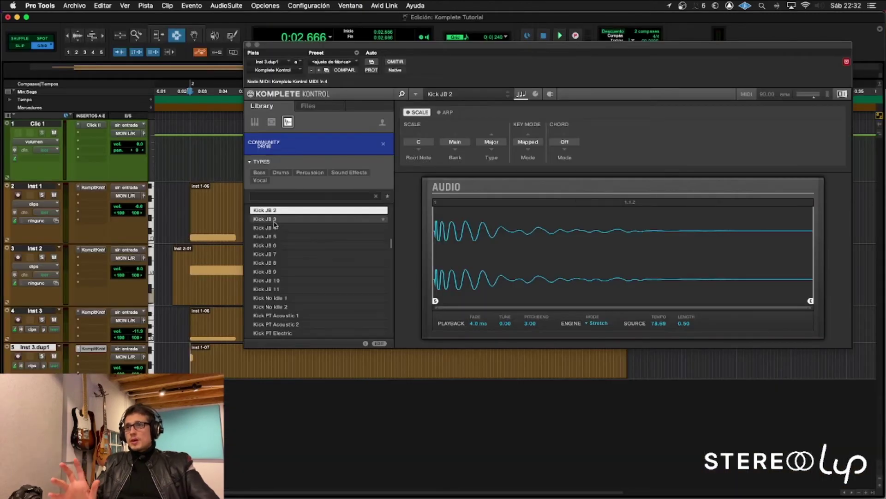
Step: Audition more Kick JB one-shots, place Kick JB 2 on a new audio track at bar 2, and play it back
click(285, 216)
click(290, 227)
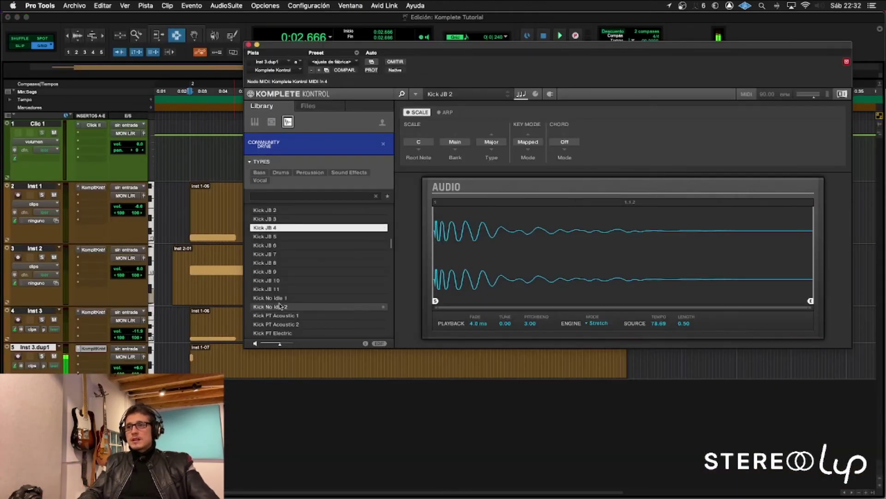
click(303, 273)
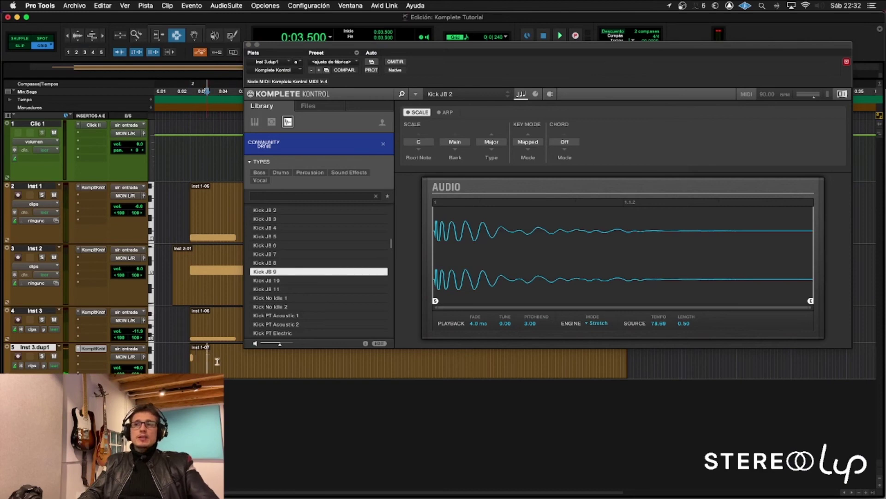
click(288, 210)
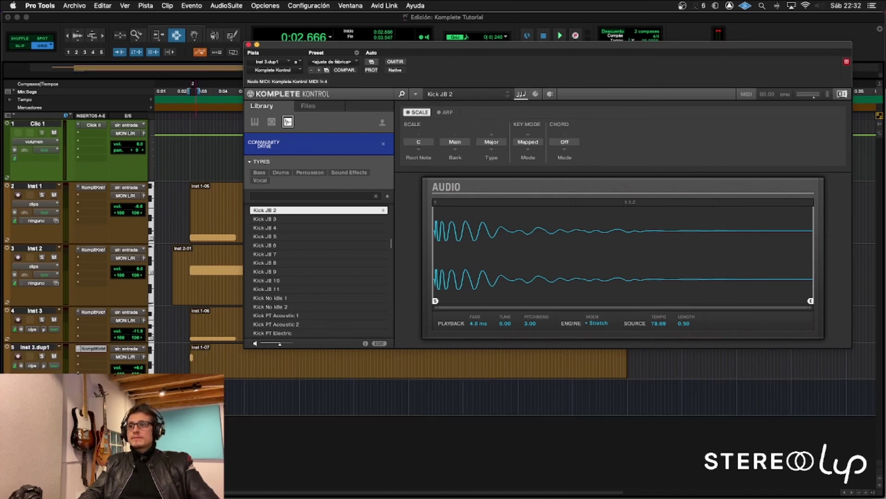
drag(268, 210, 384, 407)
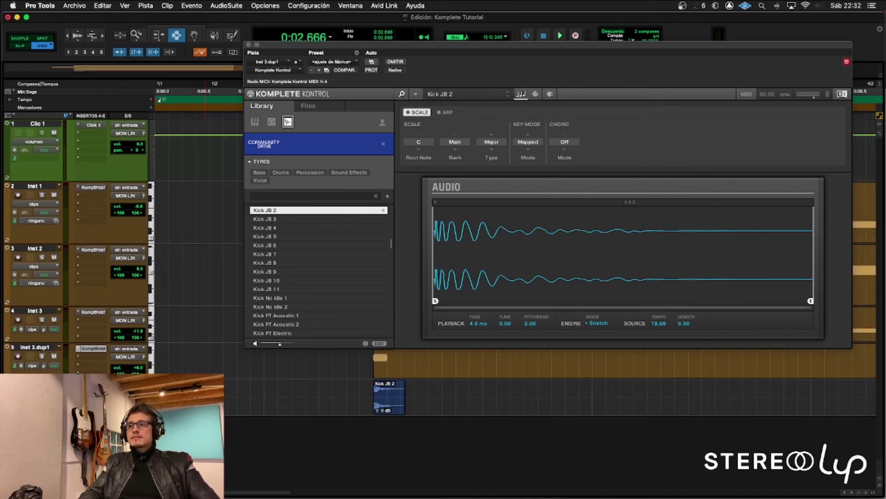
key(space)
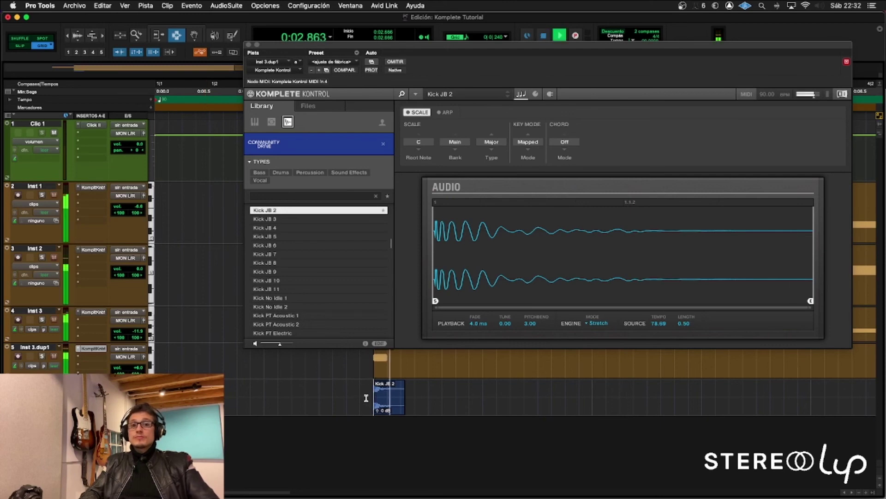
key(space)
key(super+w)
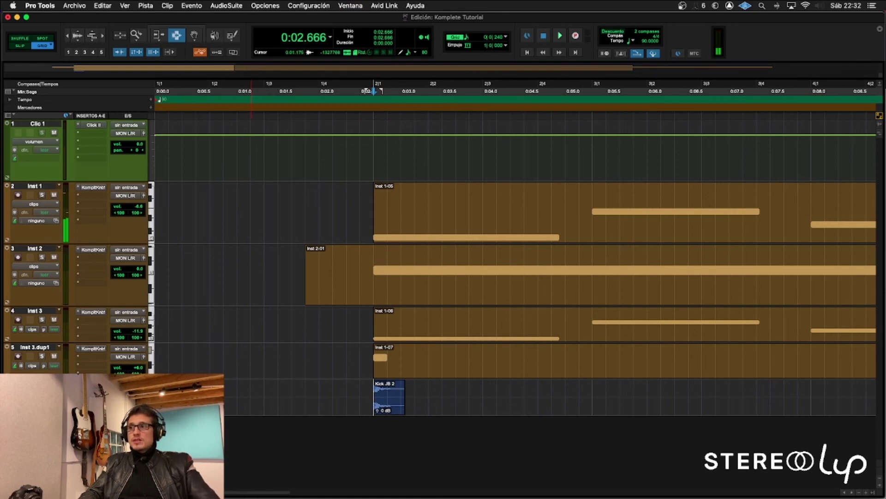
Step: Search the library for "snar" and place the Snare JB 2 one-shot on a new audio track below the kick
click(93, 353)
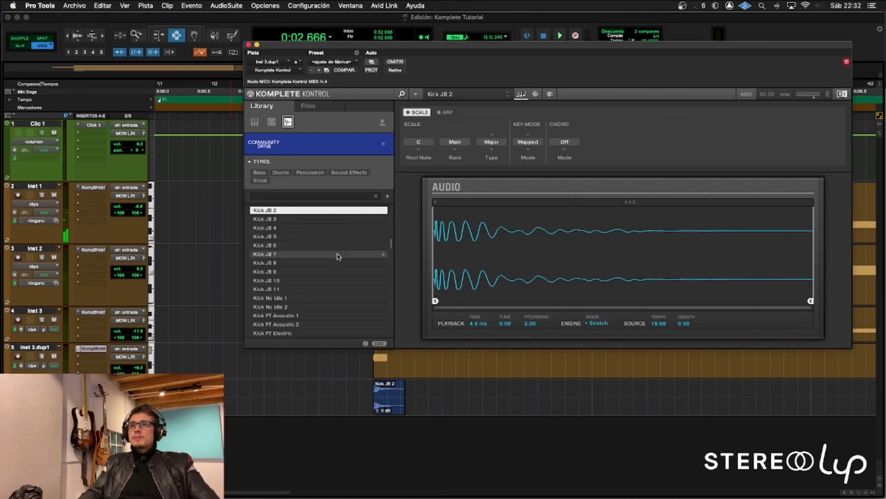
click(326, 197)
text(sna)
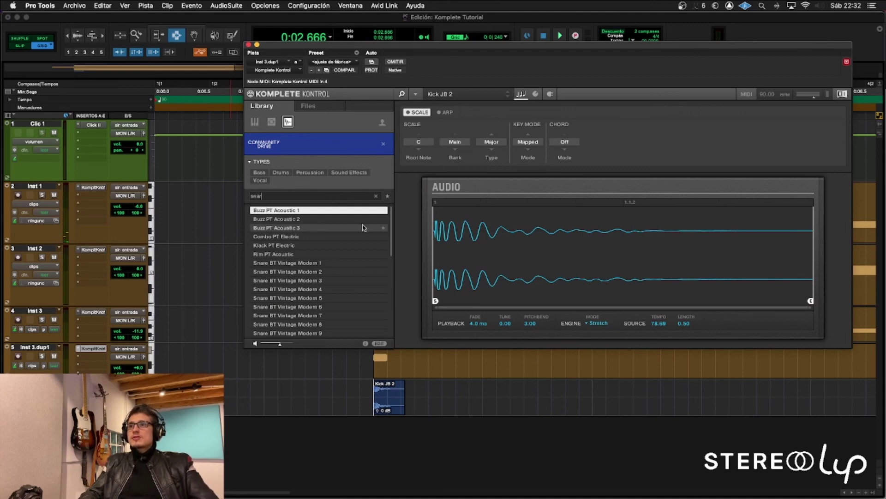
text(r)
click(333, 306)
click(320, 317)
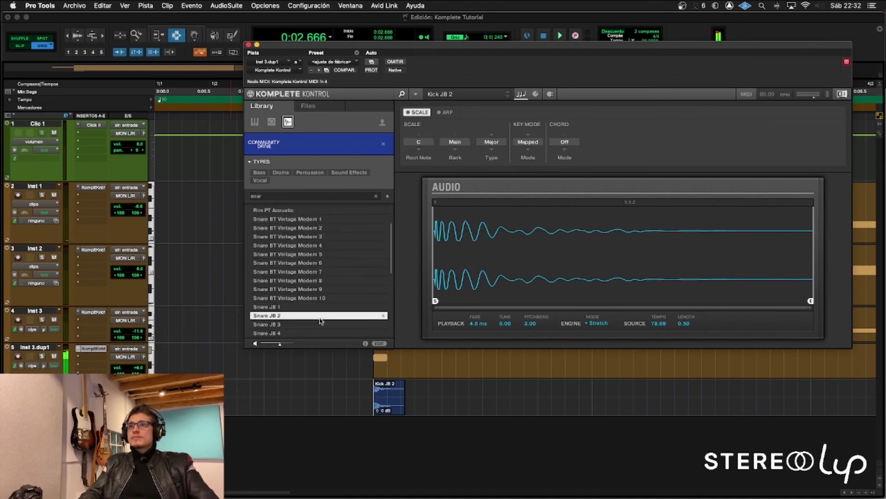
drag(290, 320, 412, 431)
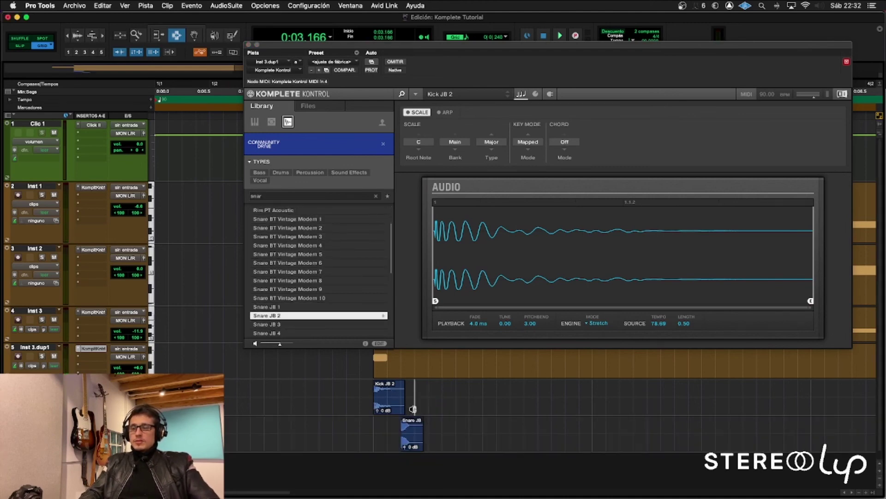
Step: Play back the kick and snare, and move the snare clip to beat 2 of bar 2
key(super+w)
key(t)
click(433, 405)
key(space)
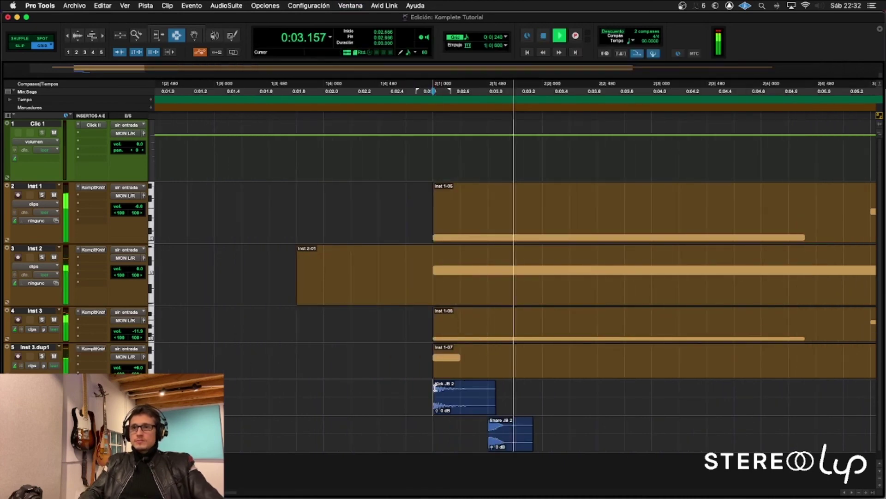
drag(507, 443, 561, 443)
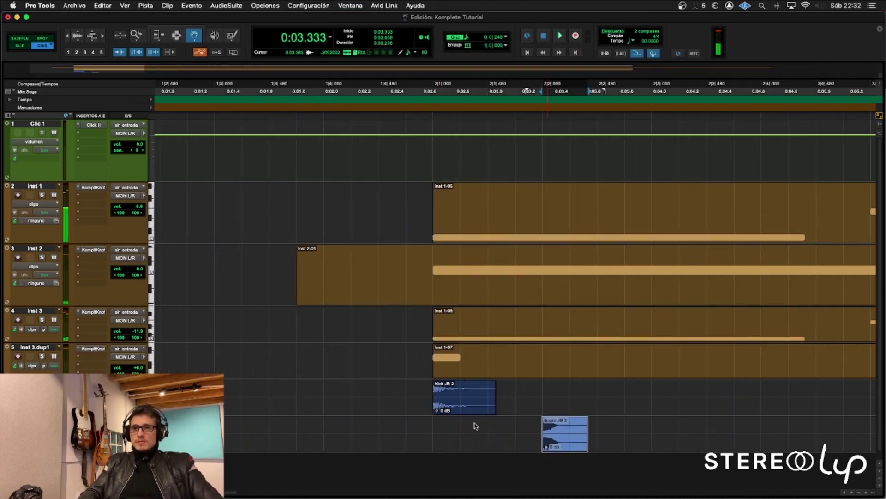
key(space)
scroll(437, 397, right, 5)
key(space)
scroll(439, 397, down, 1)
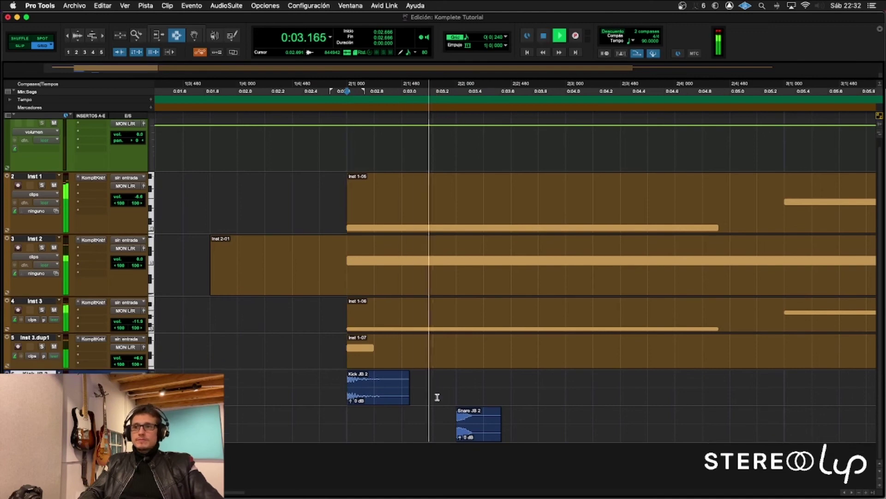
key(space)
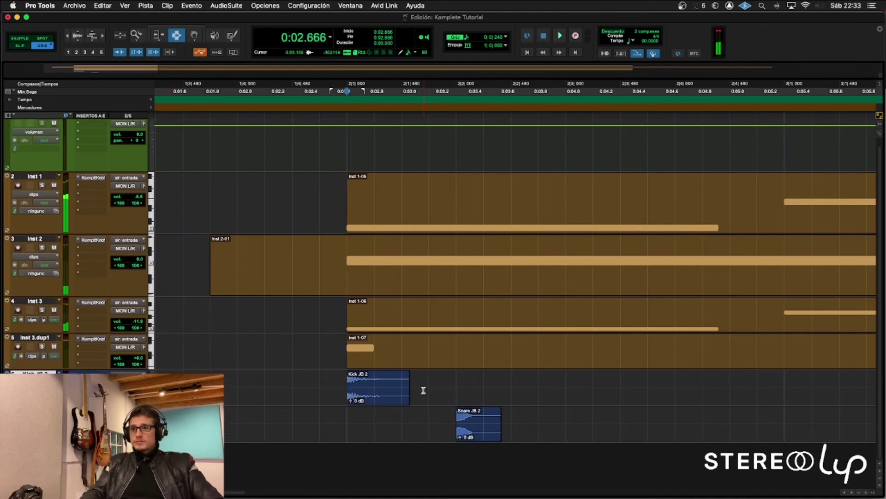
Step: Add two copies of the kick clip in bar 2, one just before beat 3 and one at 2|3|480
key(space)
key(space)
key(space)
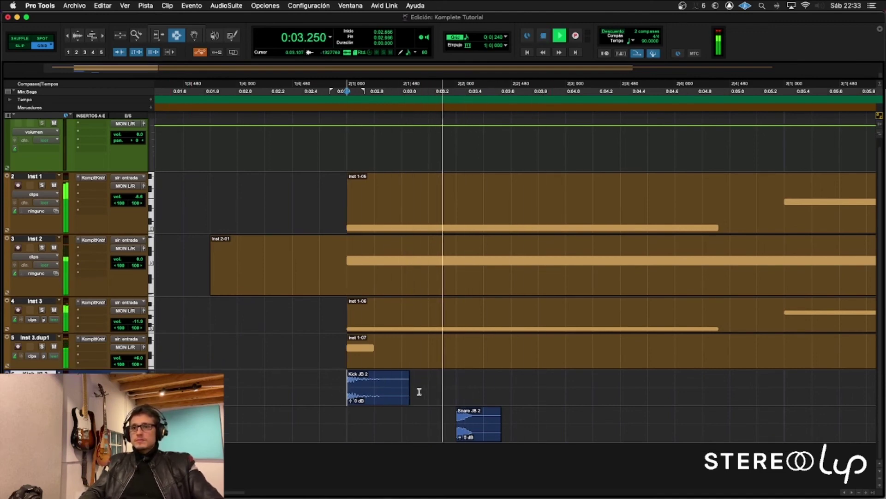
scroll(420, 391, right, 1)
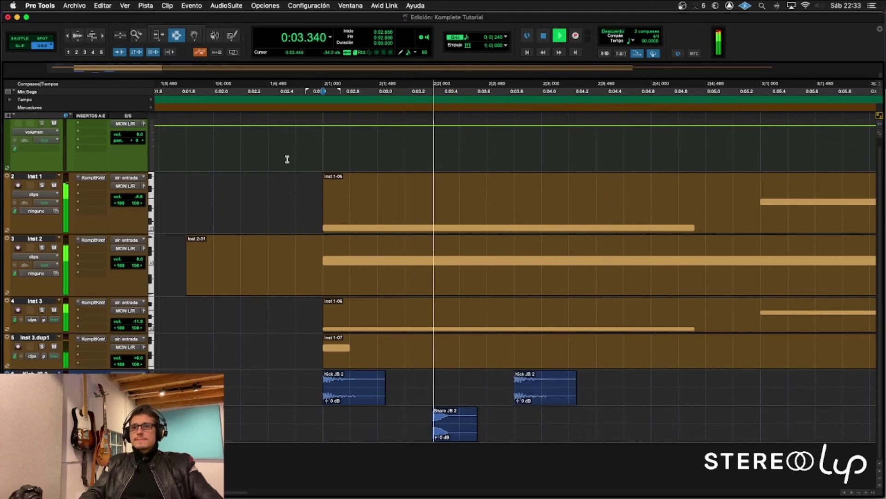
key(space)
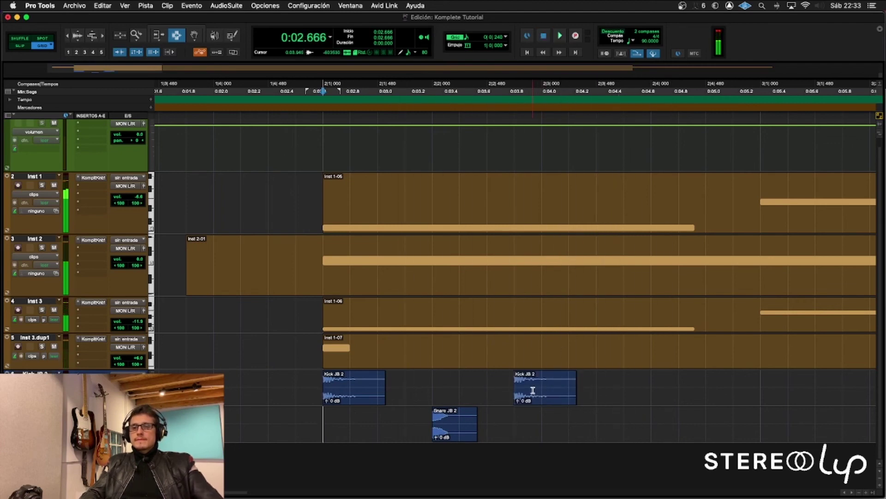
double_click(533, 391)
click(595, 391)
key(ctrl+v)
Step: Copy the snare clip to beat 4 of bar 2 and play back the drum pattern
click(323, 384)
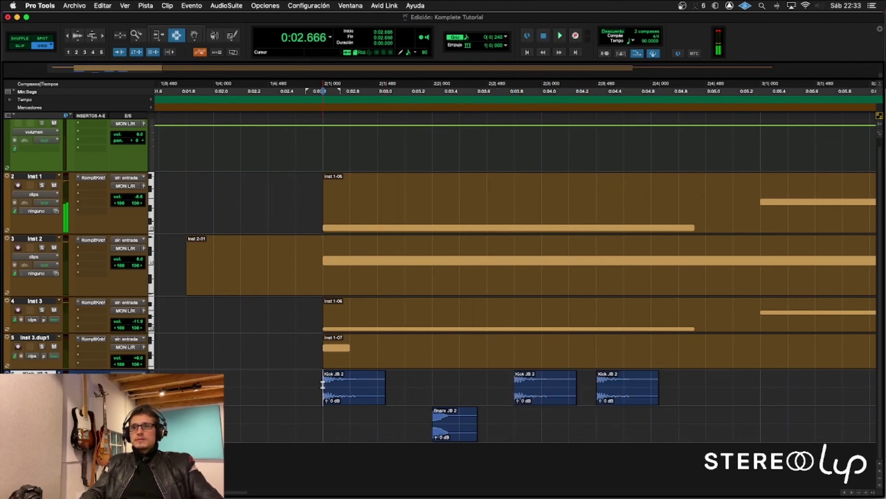
key(space)
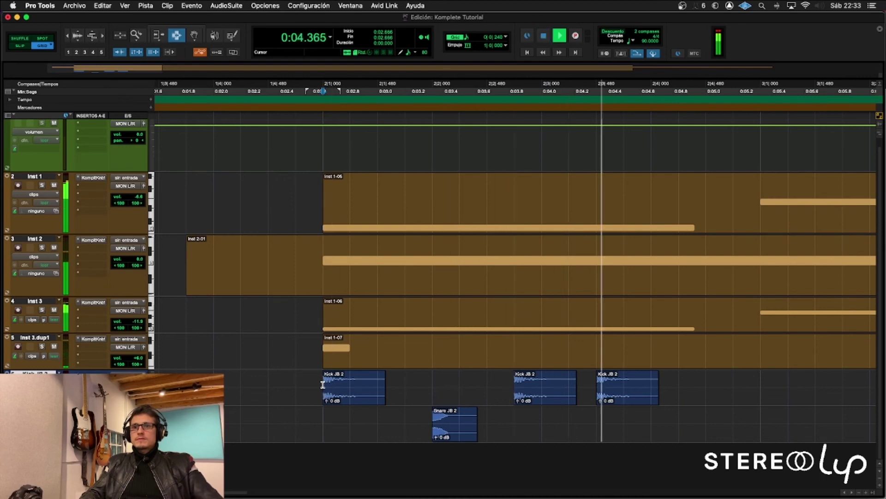
key(space)
double_click(457, 426)
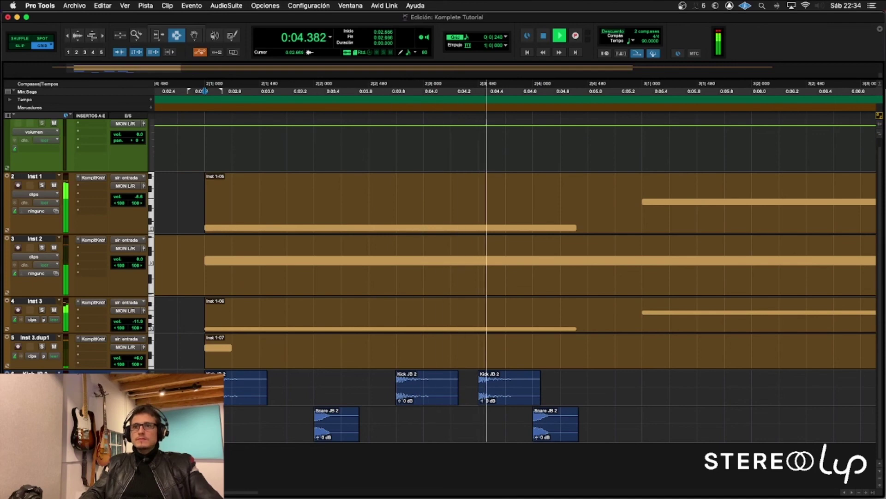
key(space)
Step: Select the one-bar kick and snare pattern and duplicate it through the end of bar 9
drag(205, 388, 633, 427)
key(super+d)
key(super+bracketleft)
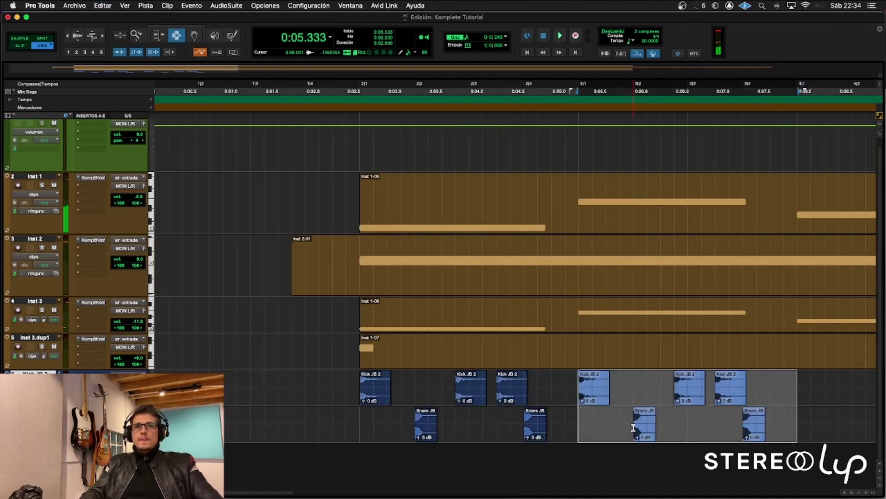
key(super+bracketleft)
key(super+d)
key(super+bracketleft)
key(super+d)
key(super+d)
key(super+d)
key(super+d)
key(super+d)
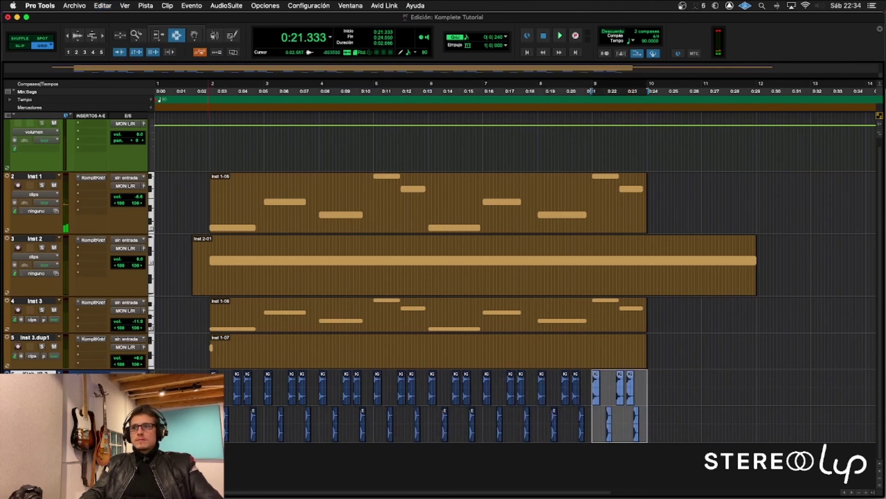
Step: Return to the start of bar 2 and search the plug-in's one-shot library for "hh"
click(208, 390)
key(super+bracketright)
key(super+bracketright)
key(super+bracketright)
scroll(271, 395, right, 3)
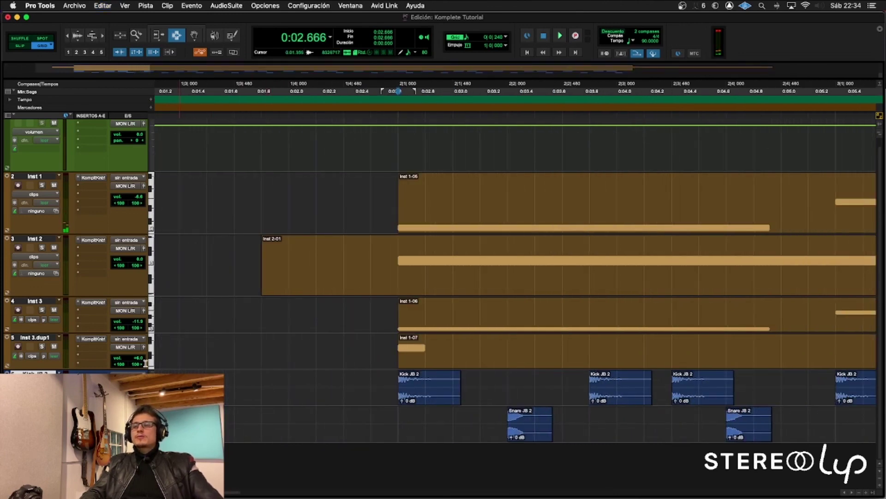
click(93, 339)
click(261, 198)
text(hh)
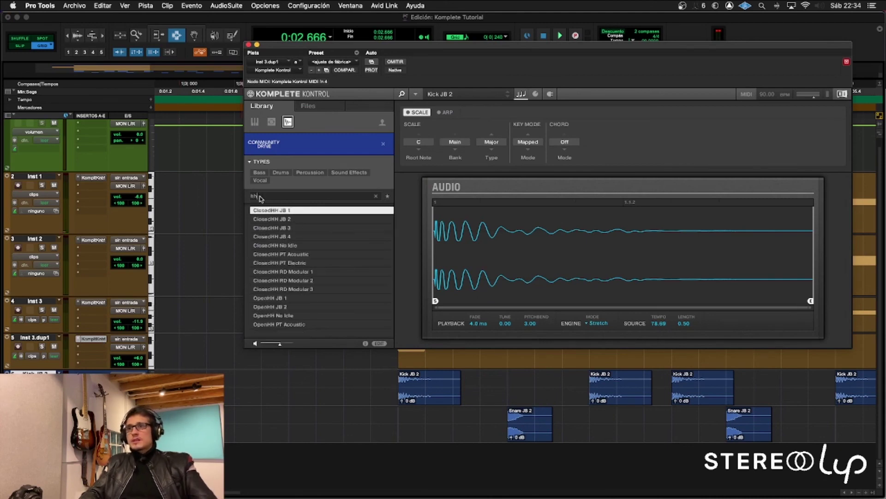
Step: Audition the hi-hat one-shots and place ClosedHH RD Modular 1 on a new audio track at the start of bar 2
click(285, 220)
click(305, 228)
click(304, 219)
click(304, 211)
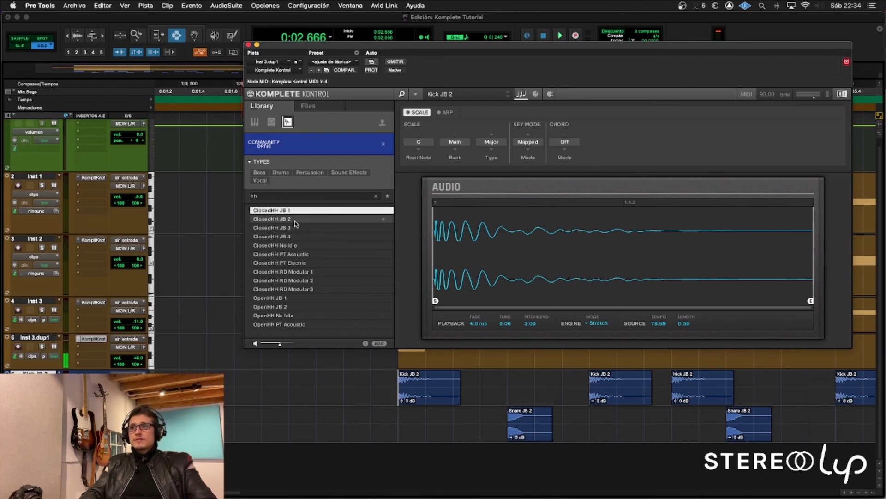
click(298, 220)
click(296, 255)
click(301, 272)
click(303, 281)
click(300, 289)
click(298, 298)
drag(298, 272, 406, 458)
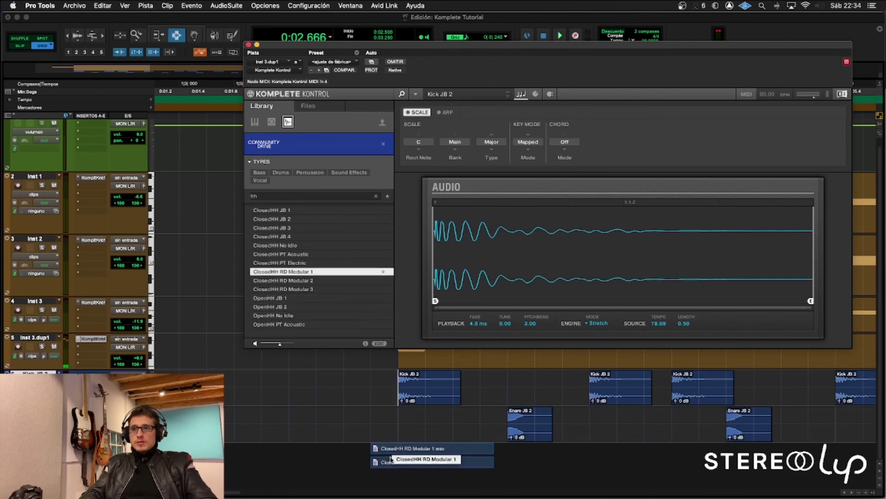
Step: Try repeating the hi-hat clip three times, play the result, and undo the duplicates
key(super+d)
key(super+d)
key(super+d)
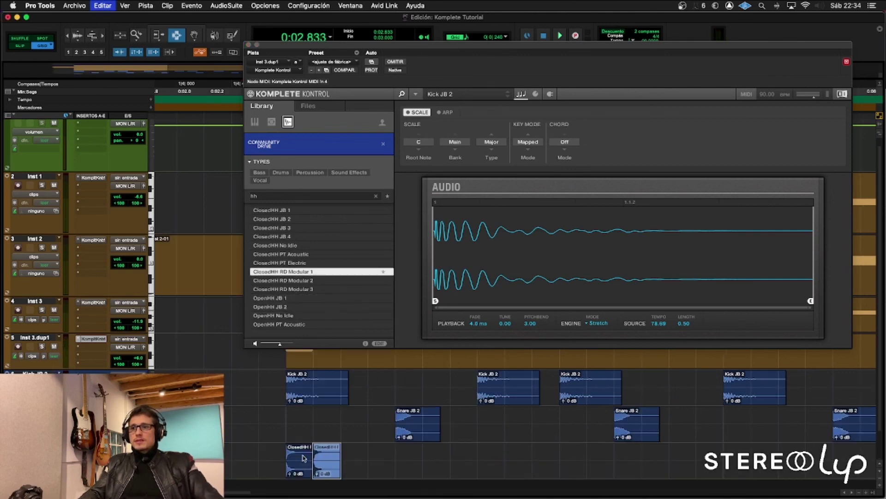
click(284, 455)
key(space)
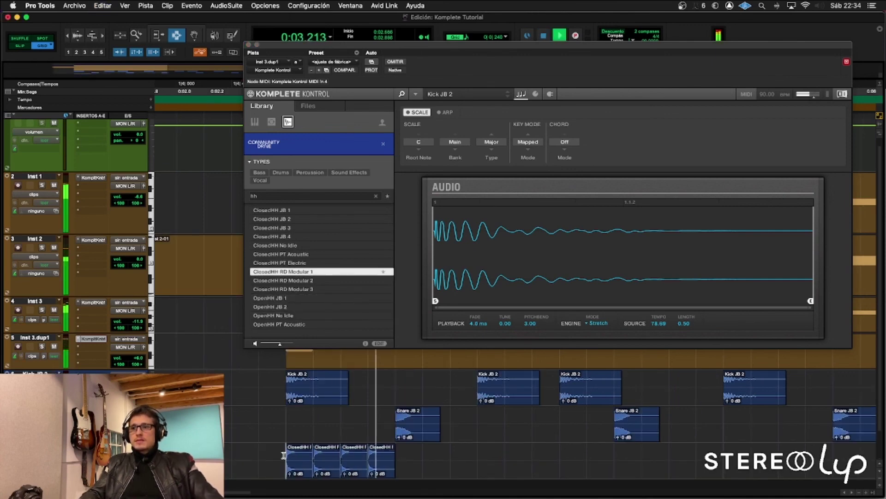
key(space)
key(super+z)
key(super+z)
key(super+z)
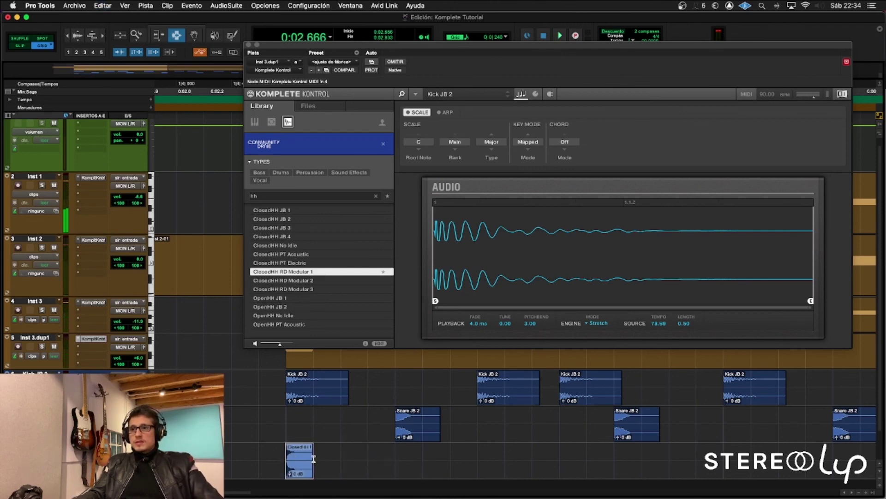
Step: Duplicate the hi-hat clip at eighth-note spacing from the start of bar 2 through beat 4 and play the pattern
key(super+d)
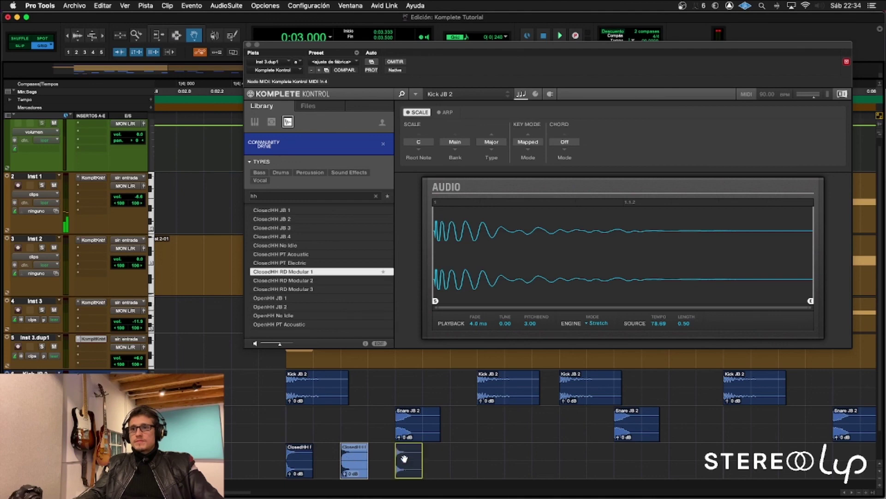
key(super+d)
key(super+d)
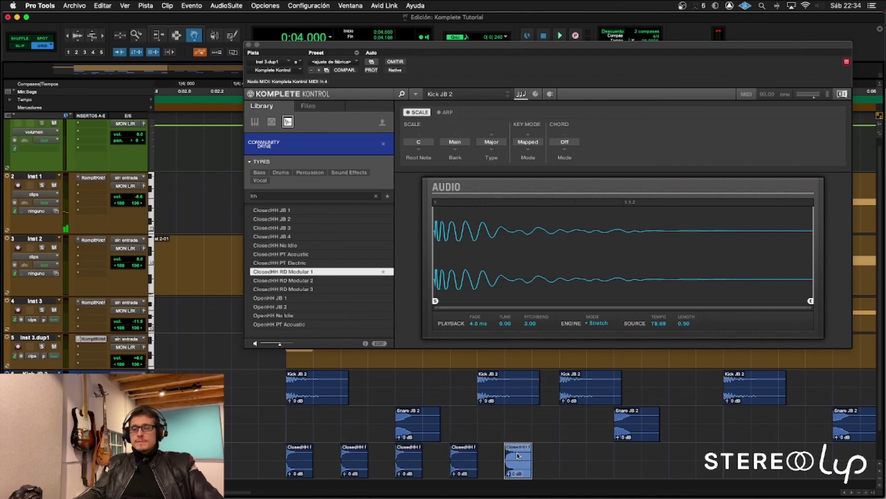
key(space)
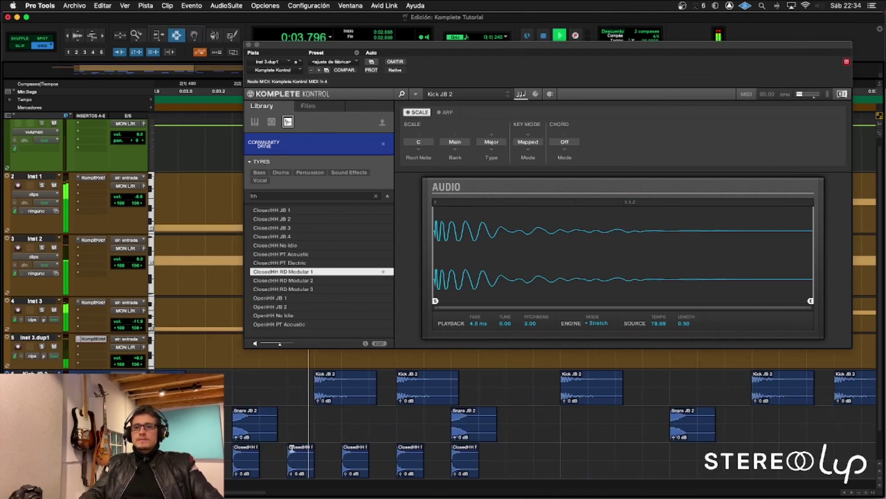
key(space)
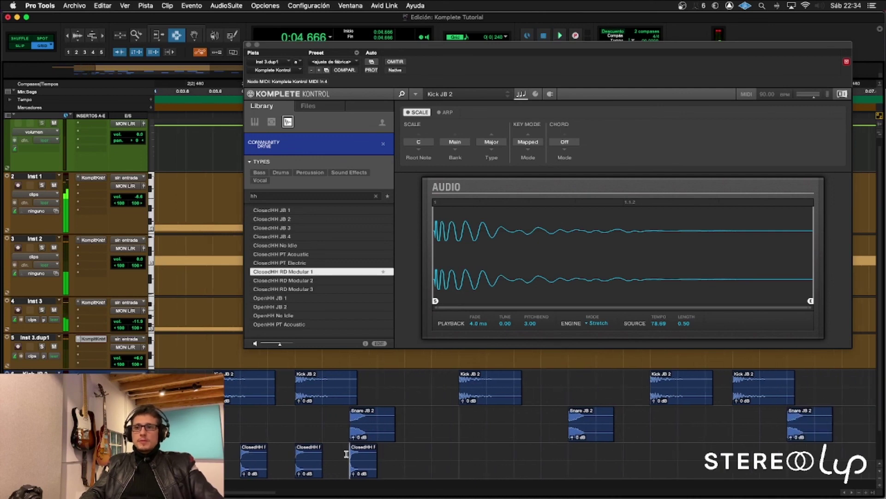
Step: Close the plug-in window, set the grid to 120 ticks, and paste three closely spaced copies of the last hi-hat at the end of bar 2
key(t)
key(super+w)
scroll(462, 453, right, 4)
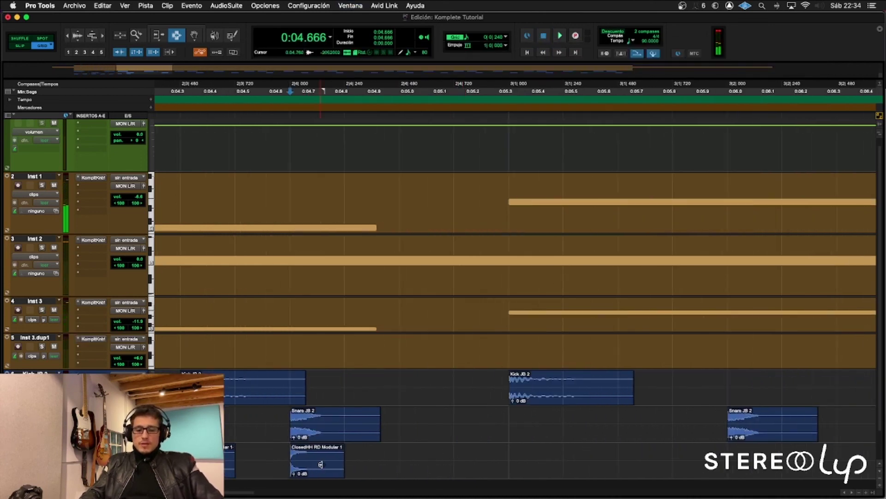
double_click(318, 465)
key(super+c)
click(428, 461)
key(super+v)
click(453, 461)
key(super+v)
click(480, 461)
key(super+v)
Step: Listen to the hi-hat roll from beat 4 of bar 2, and play the beat from the start of bar 2
click(286, 458)
key(space)
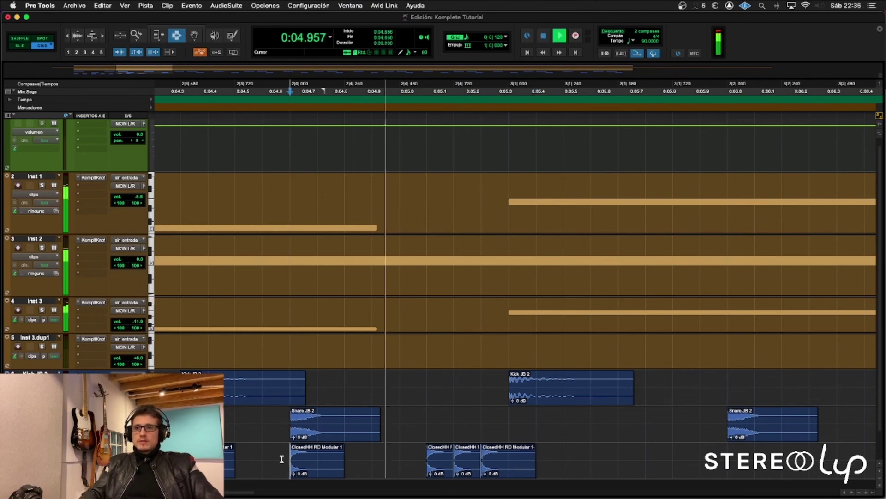
key(space)
key(r)
key(r)
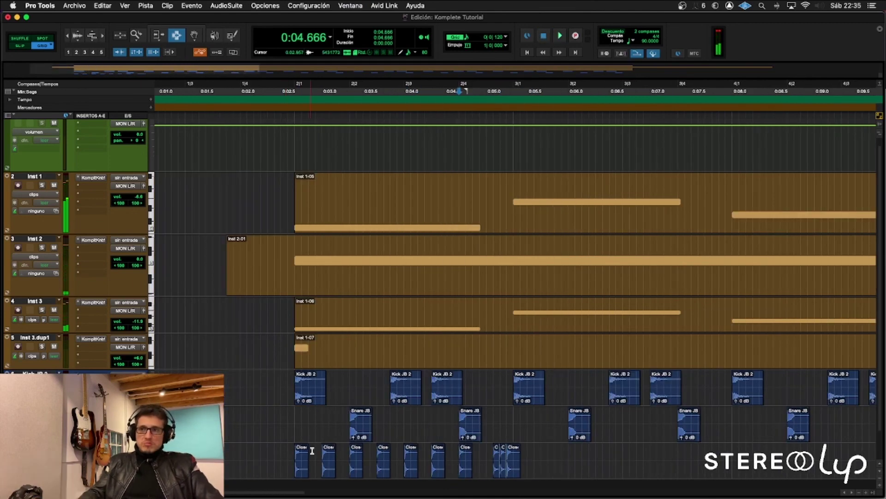
key(space)
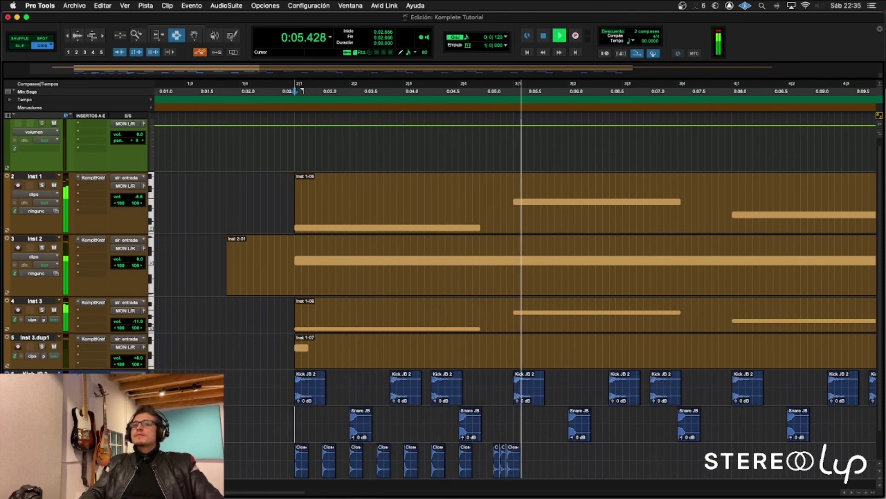
key(space)
Step: Paste the seven-hit eighth-note hi-hat pattern at the start of bar 3 and play the beat from bar 2
click(515, 462)
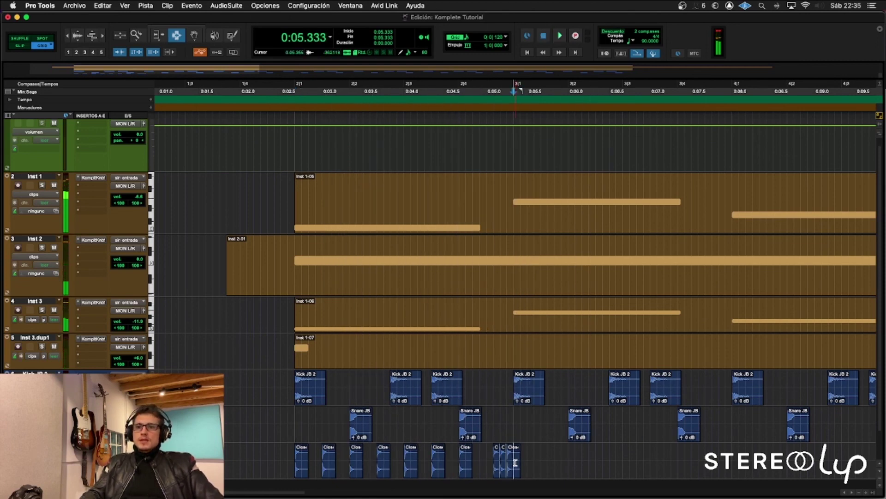
key(super+v)
key(space)
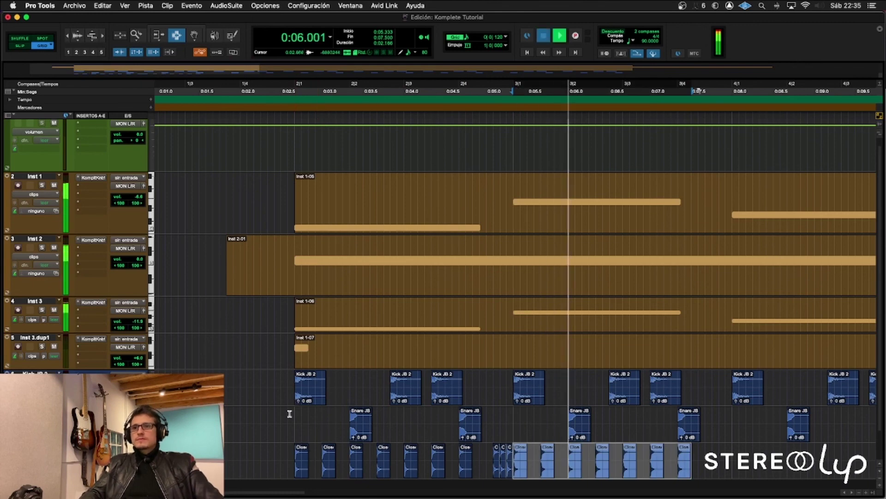
key(space)
click(290, 412)
key(space)
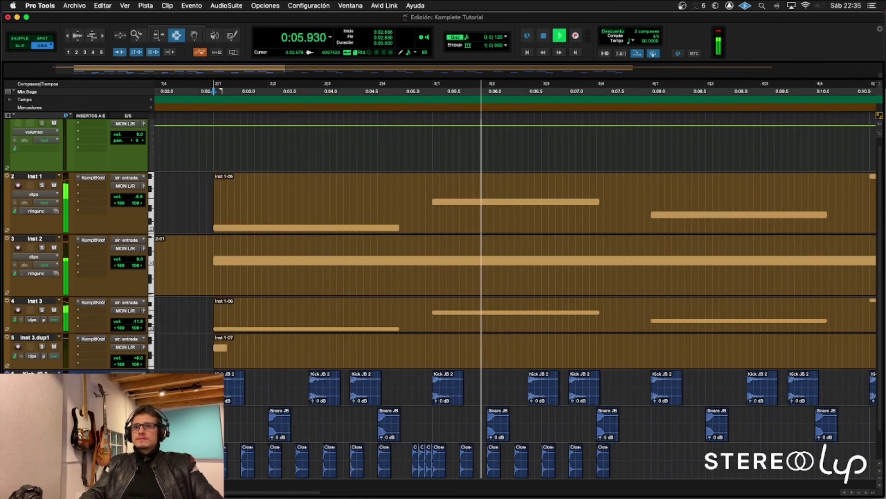
key(space)
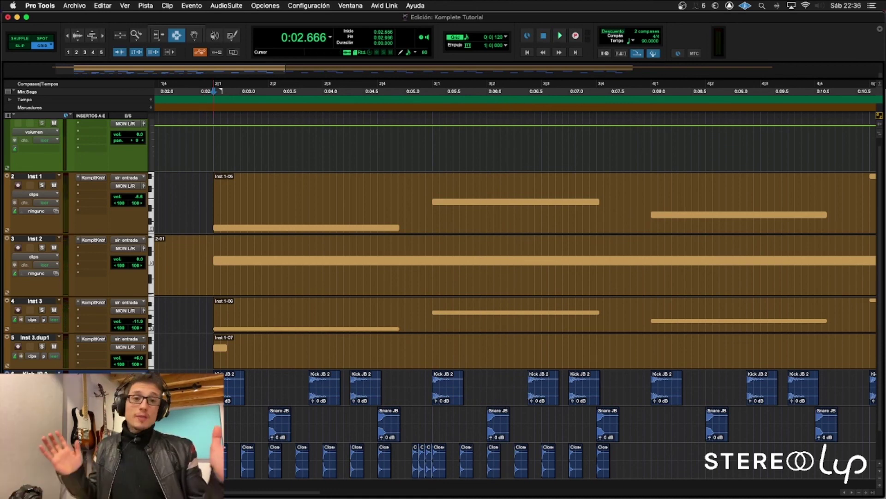